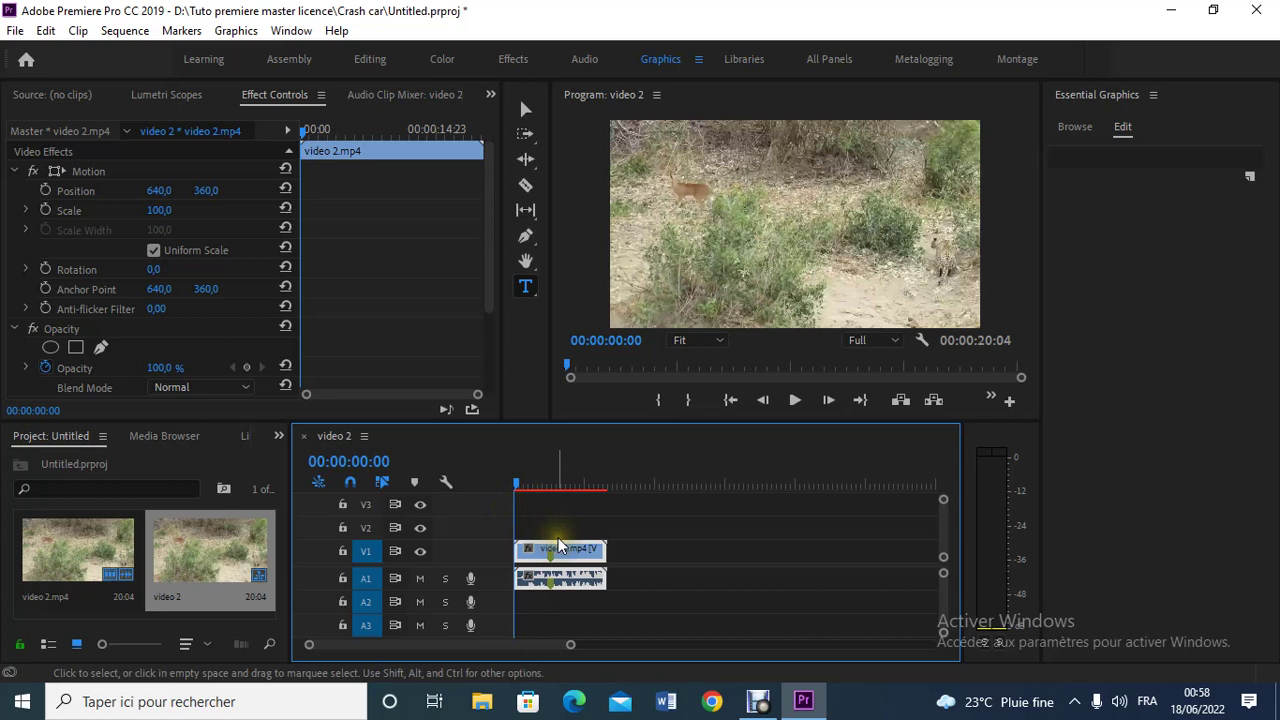
# Step: Draw a text box covering the whole video frame with the Type tool, at 00:00:01:10 in the sequence
pyautogui.click(522, 483)
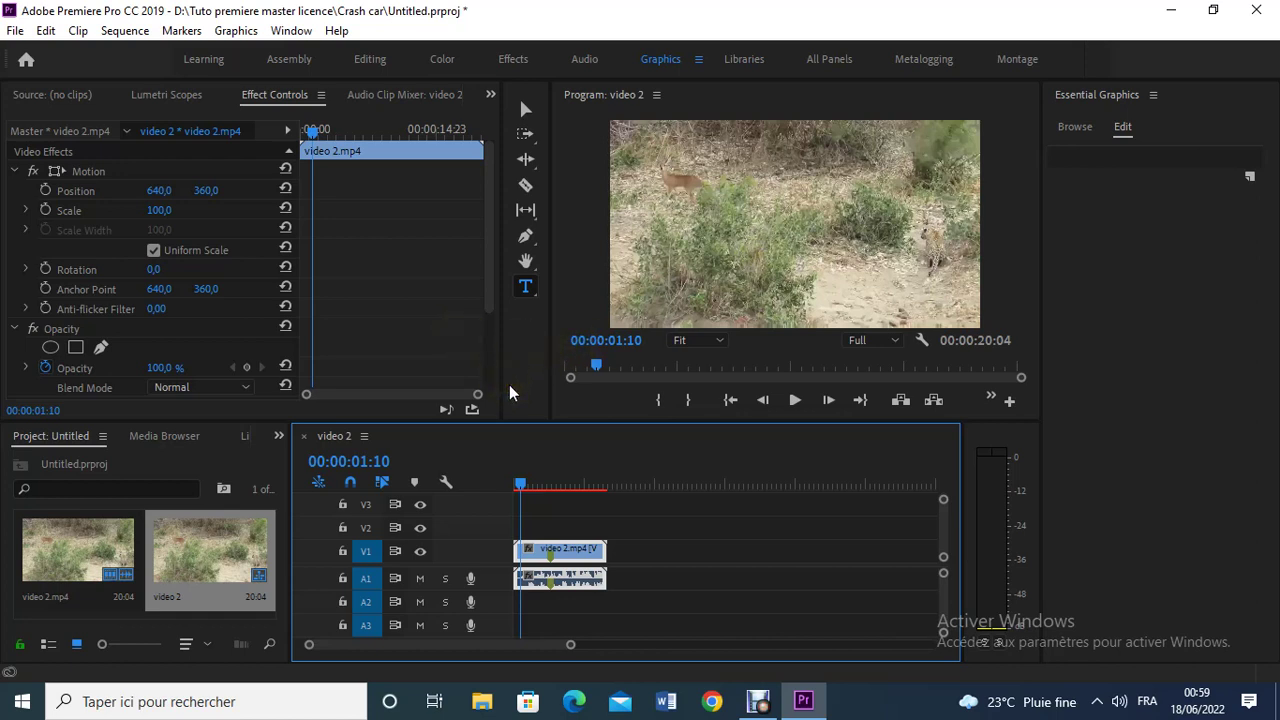
pyautogui.click(529, 263)
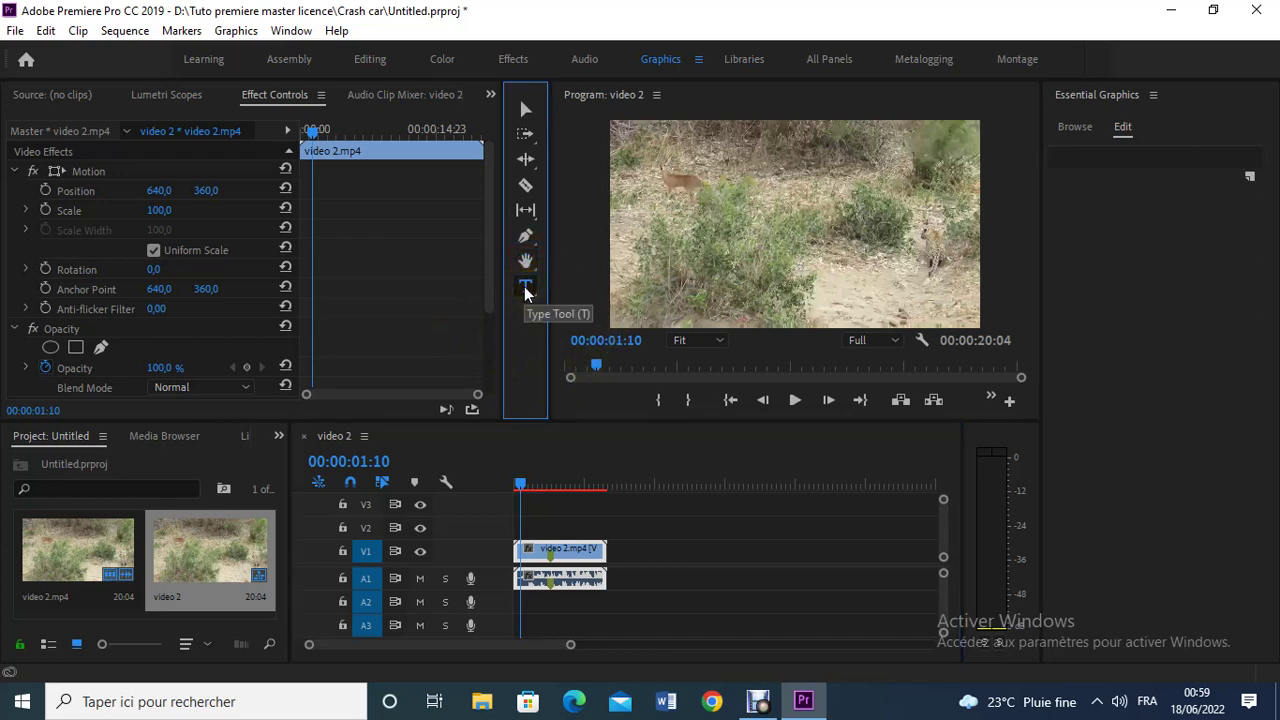
pyautogui.click(610, 124)
pyautogui.moveTo(610, 124); pyautogui.dragTo(981, 332)
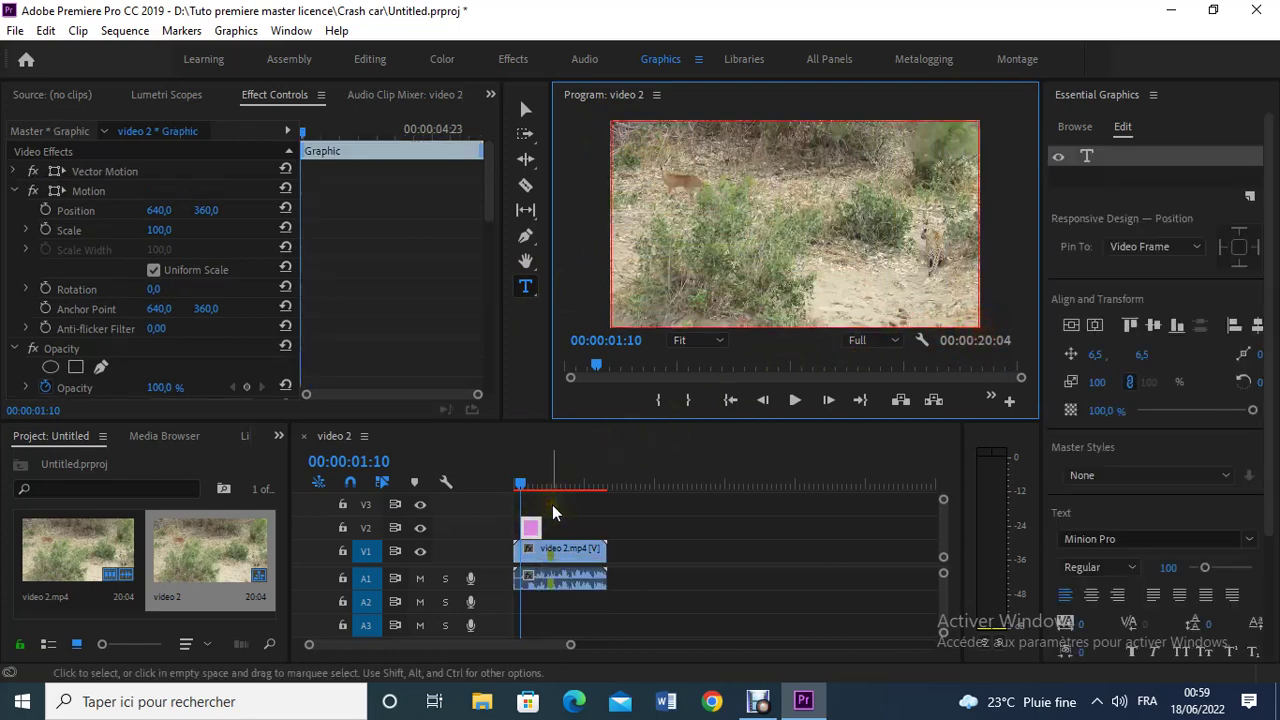
# Step: Move the graphic clip onto V1 directly after video 2.mp4 and place the playhead at its start, 00:00:20:04
pyautogui.moveTo(531, 528); pyautogui.dragTo(623, 549)
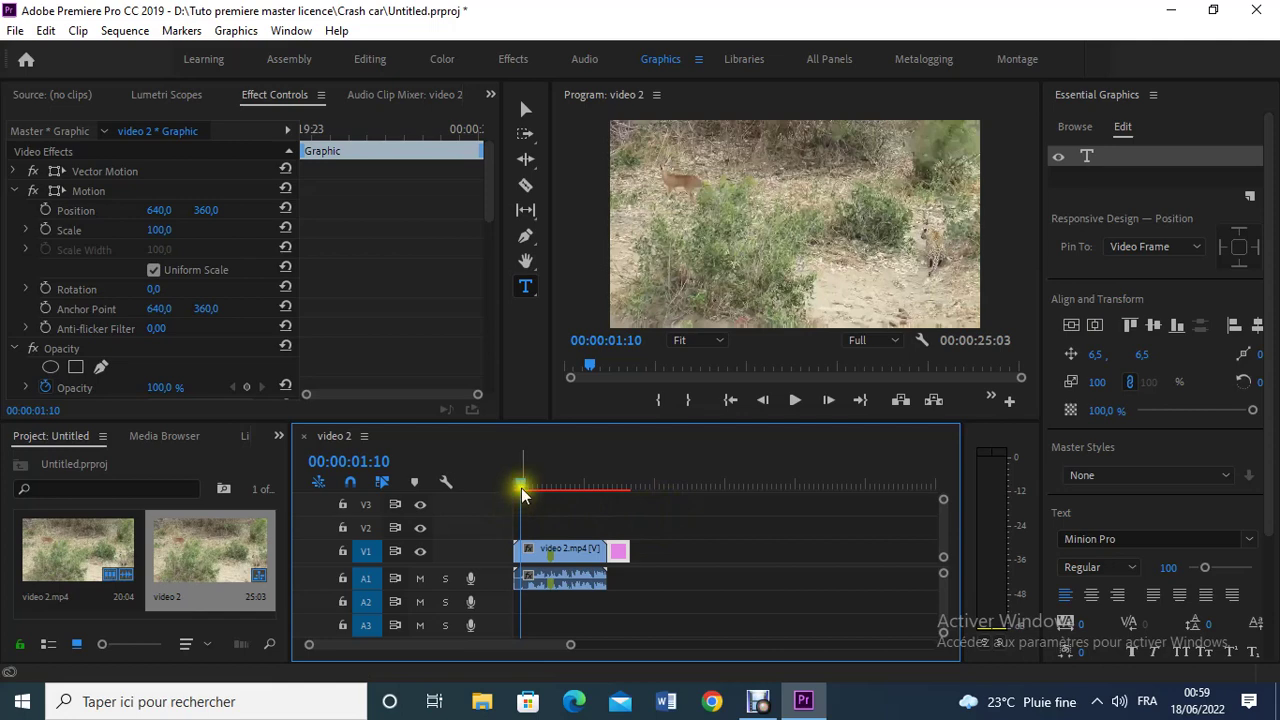
pyautogui.moveTo(521, 488); pyautogui.dragTo(610, 494)
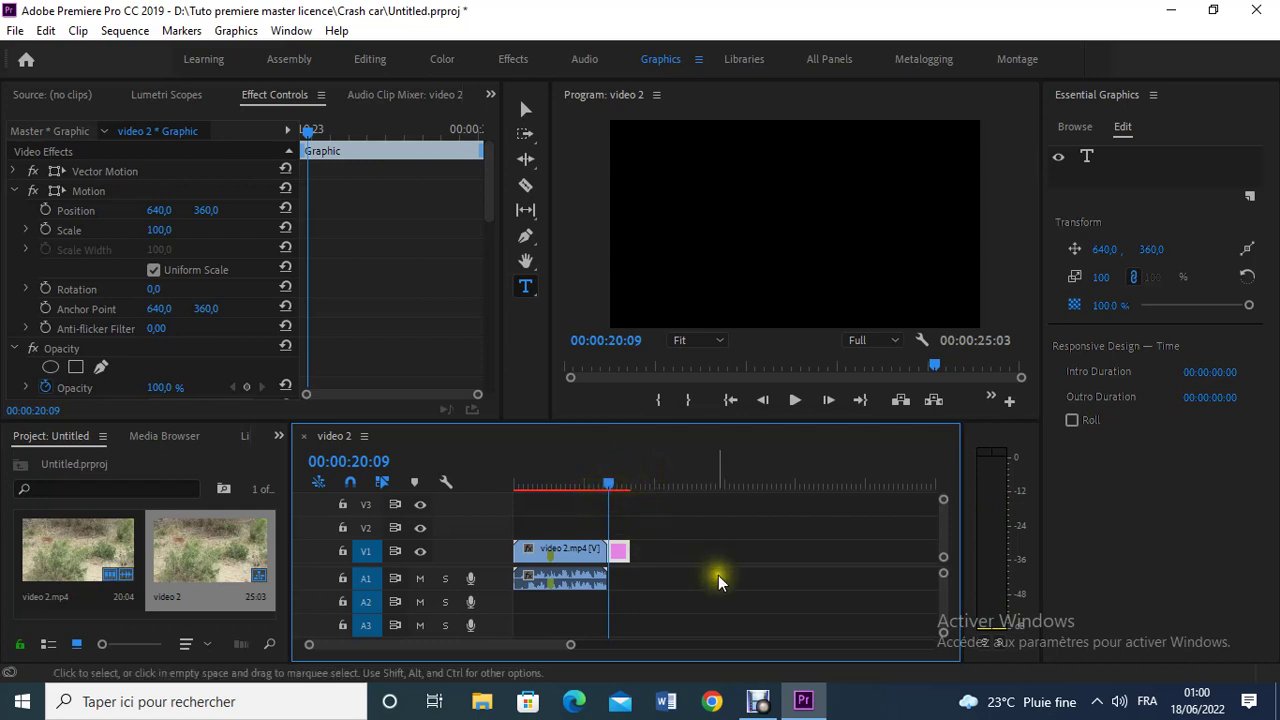
pyautogui.press('Left')
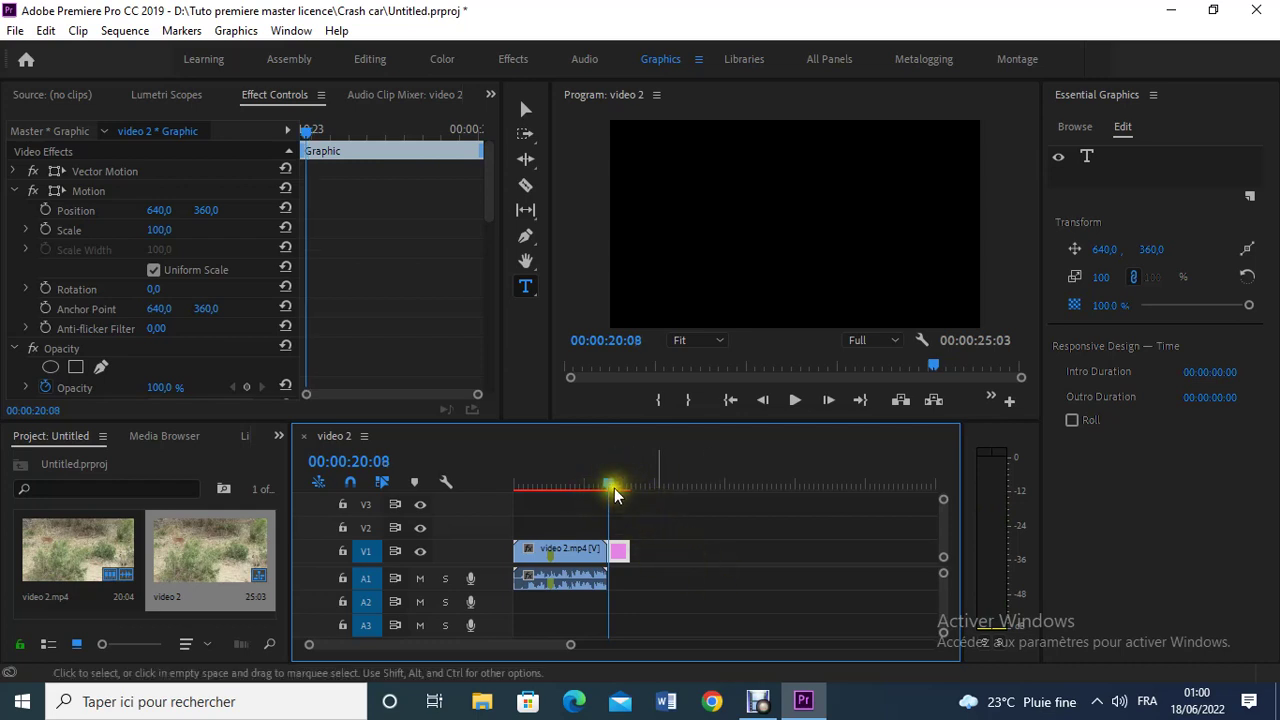
pyautogui.press('Left')
pyautogui.press('Left')
pyautogui.press('Left')
pyautogui.press('Left')
pyautogui.press('Left')
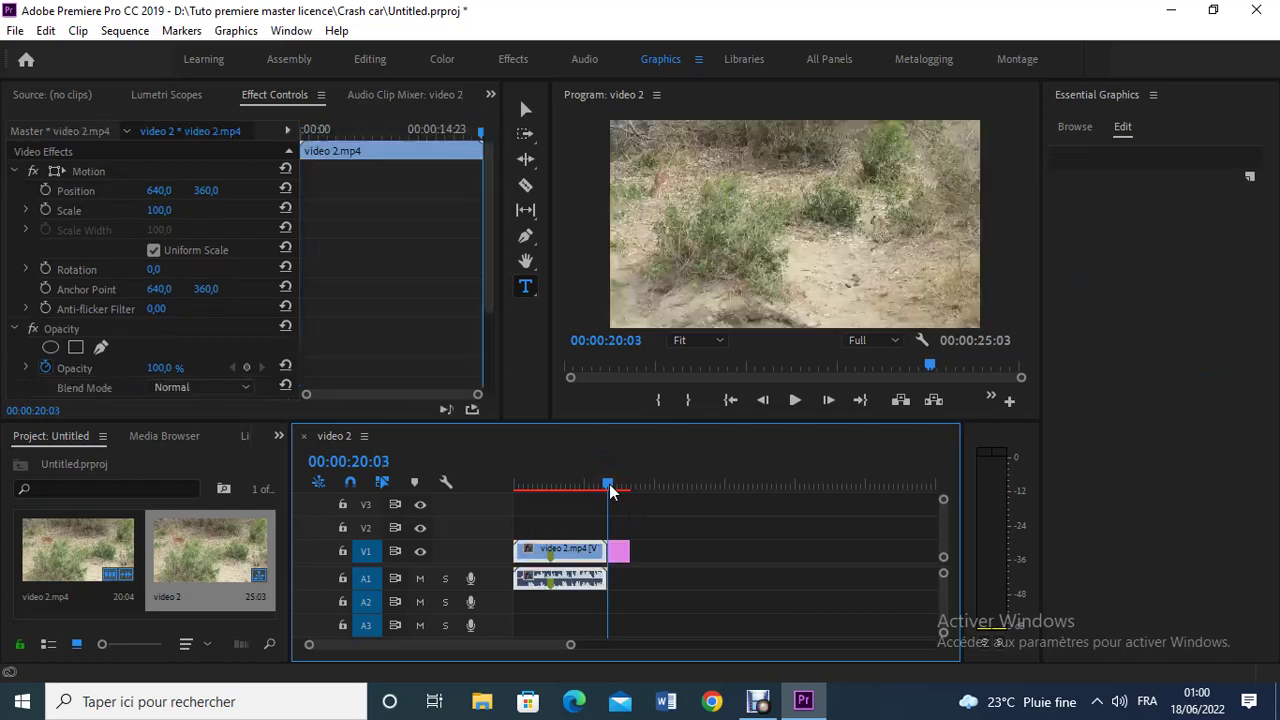
pyautogui.press('Right')
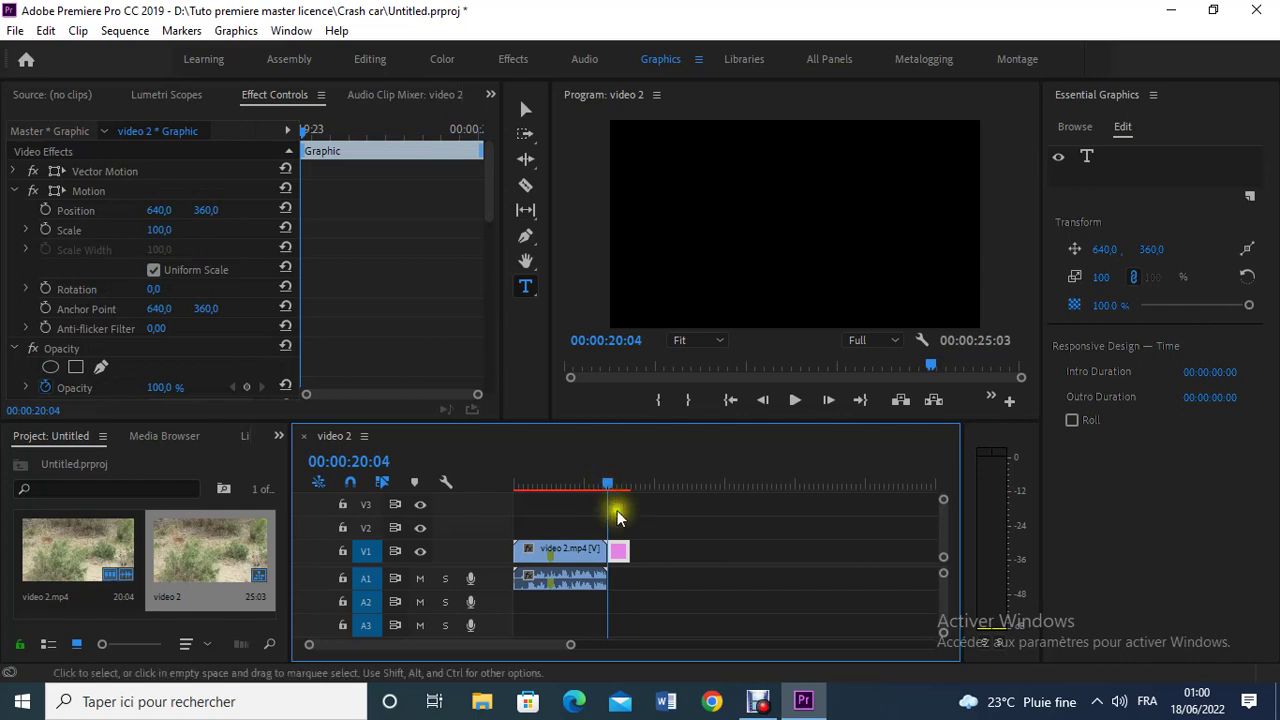
# Step: Fill the graphic's text box with the credits "Générique", "Nom 1", "Nom 2", "Nom 3", "Nom 4" and "......" on separate lines
pyautogui.click(618, 551)
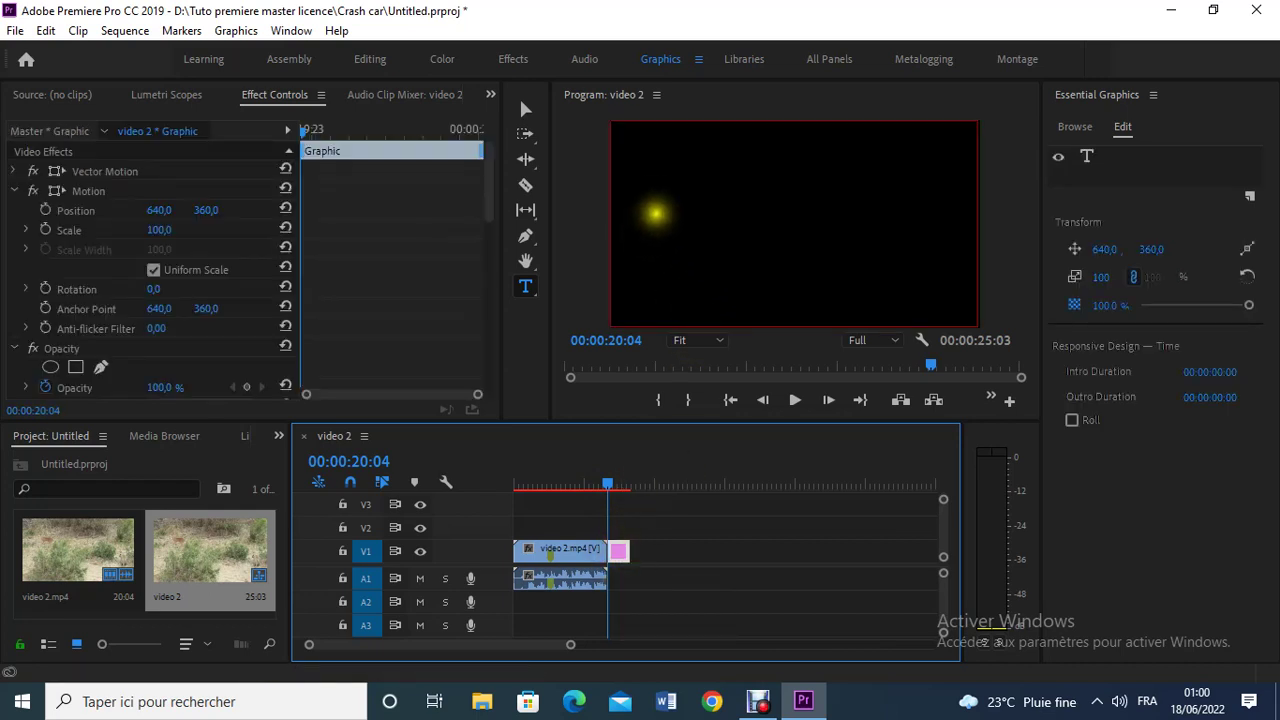
pyautogui.click(618, 137)
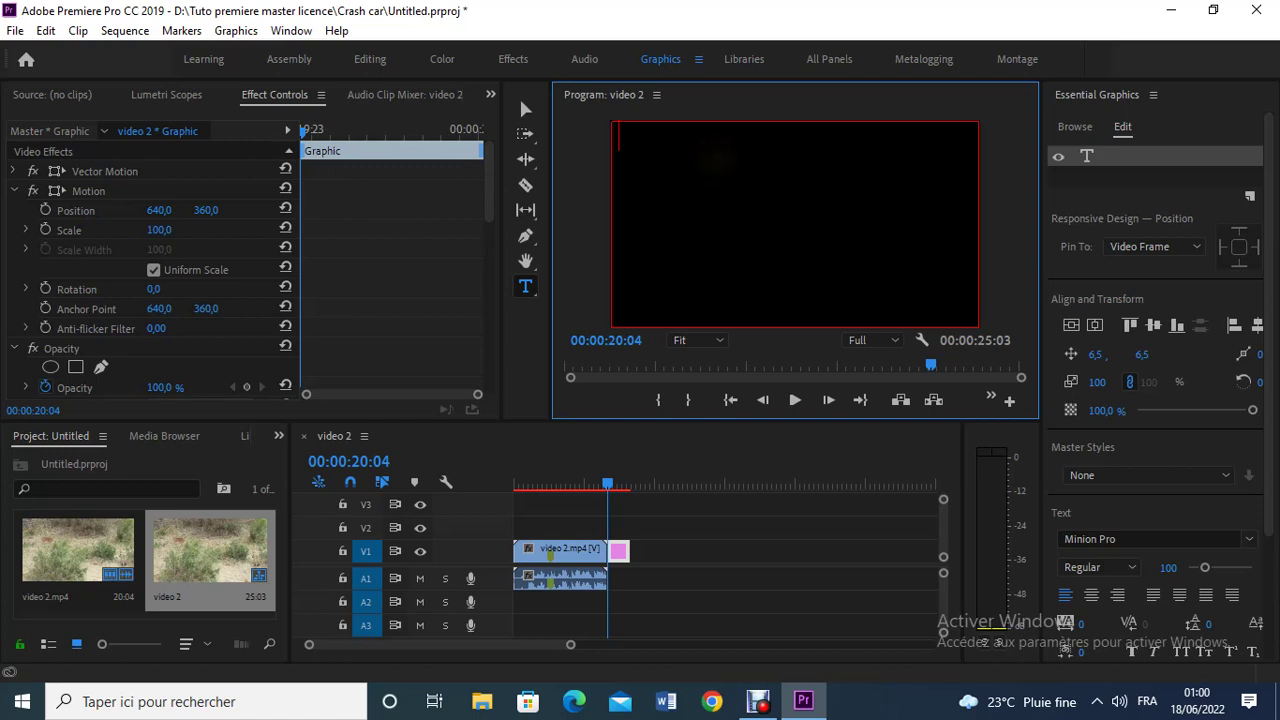
pyautogui.write('Générique')
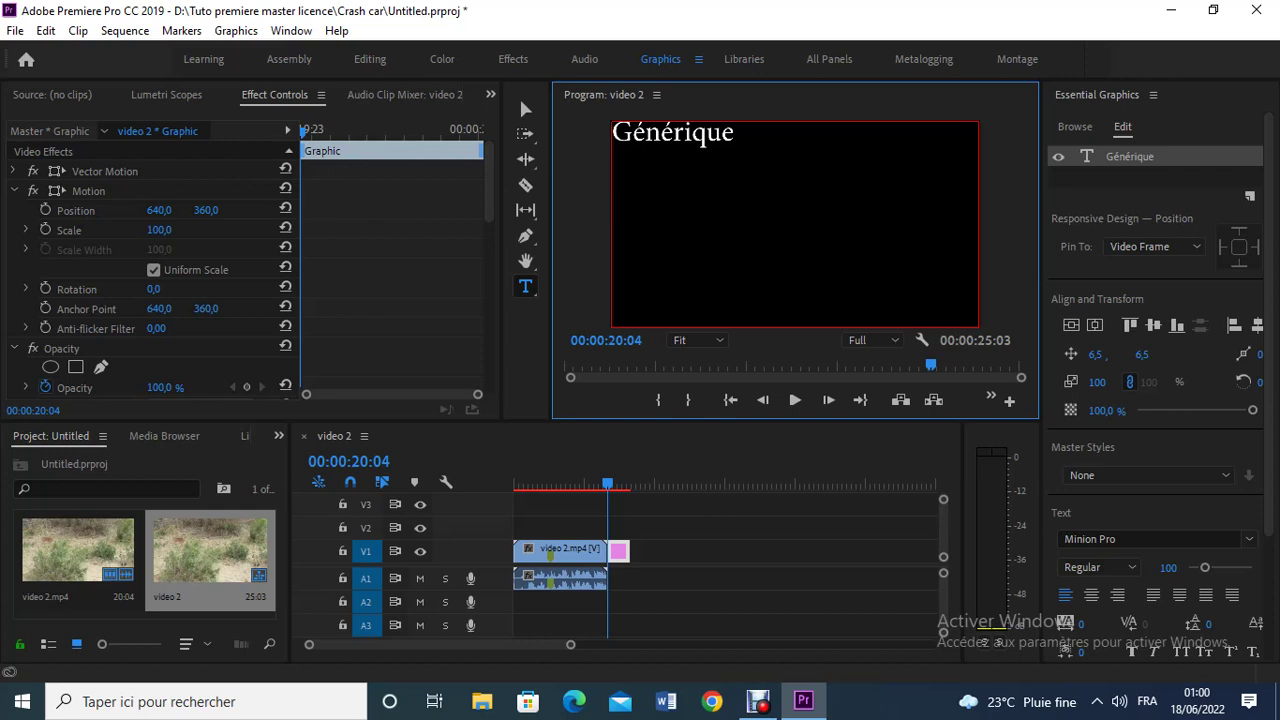
pyautogui.press('Return')
pyautogui.write('Nom 1')
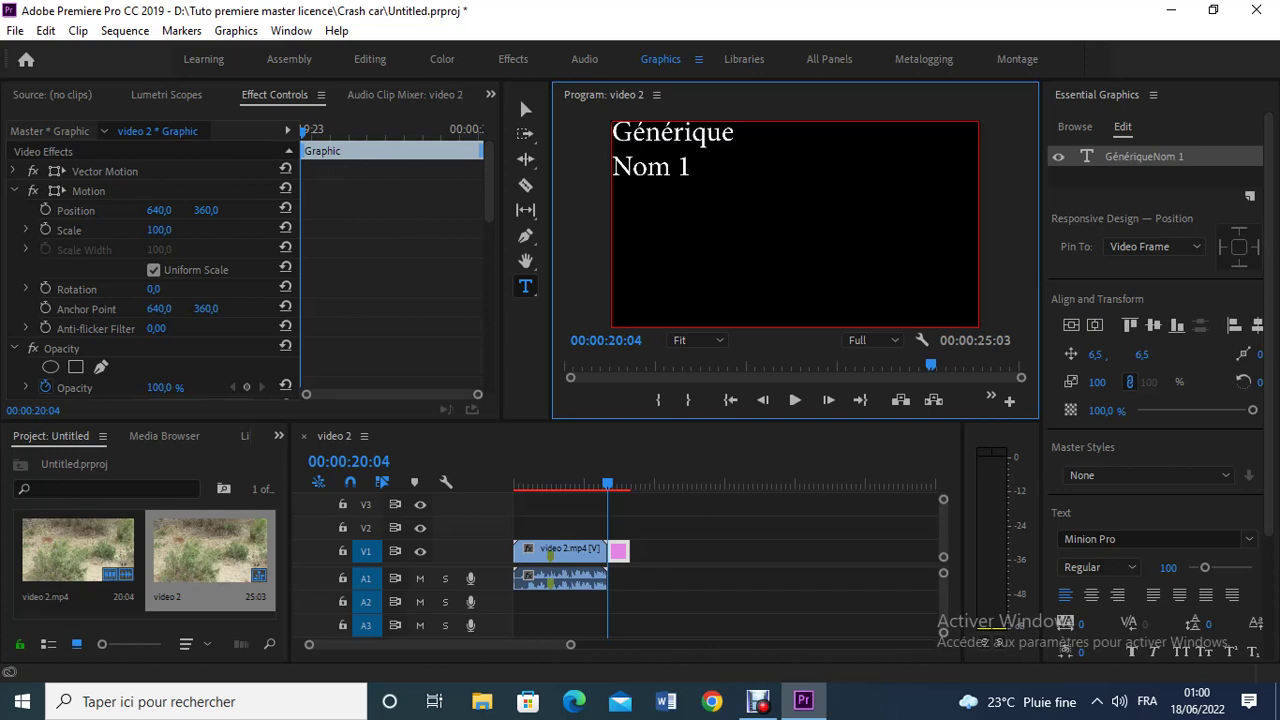
pyautogui.press('Return')
pyautogui.write('Nom 2')
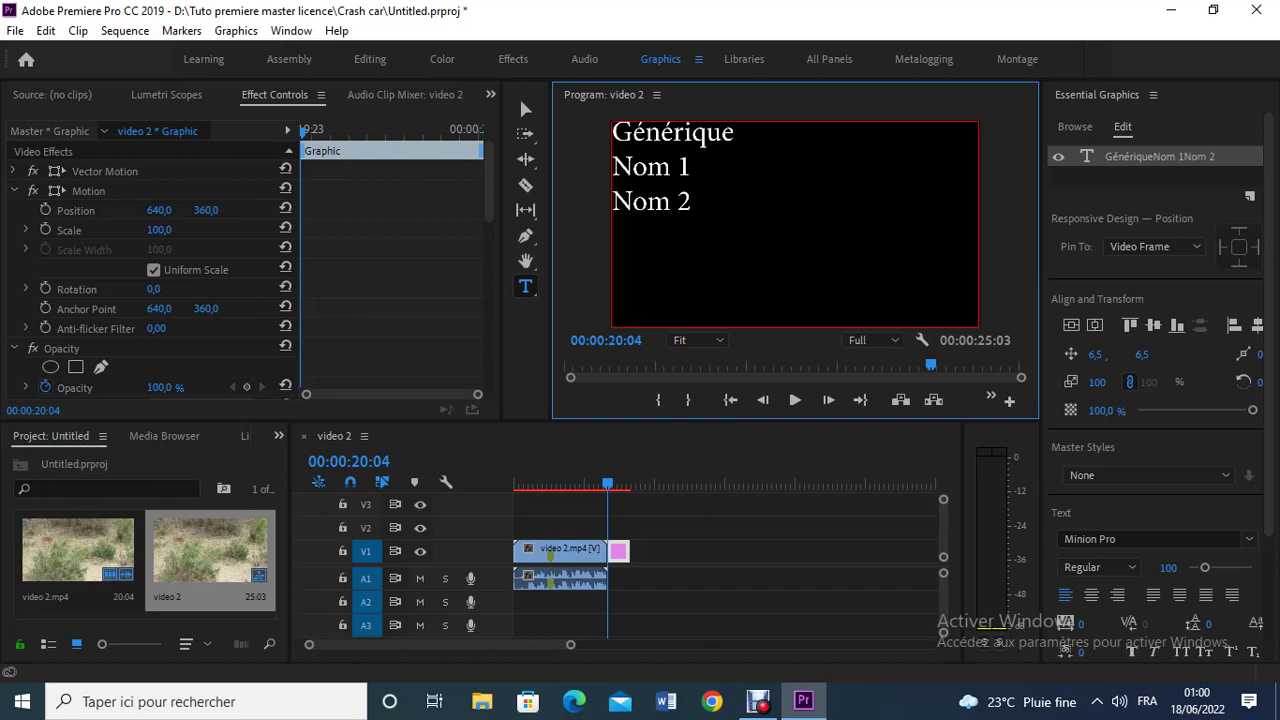
pyautogui.press('Return')
pyautogui.write('Nom 3')
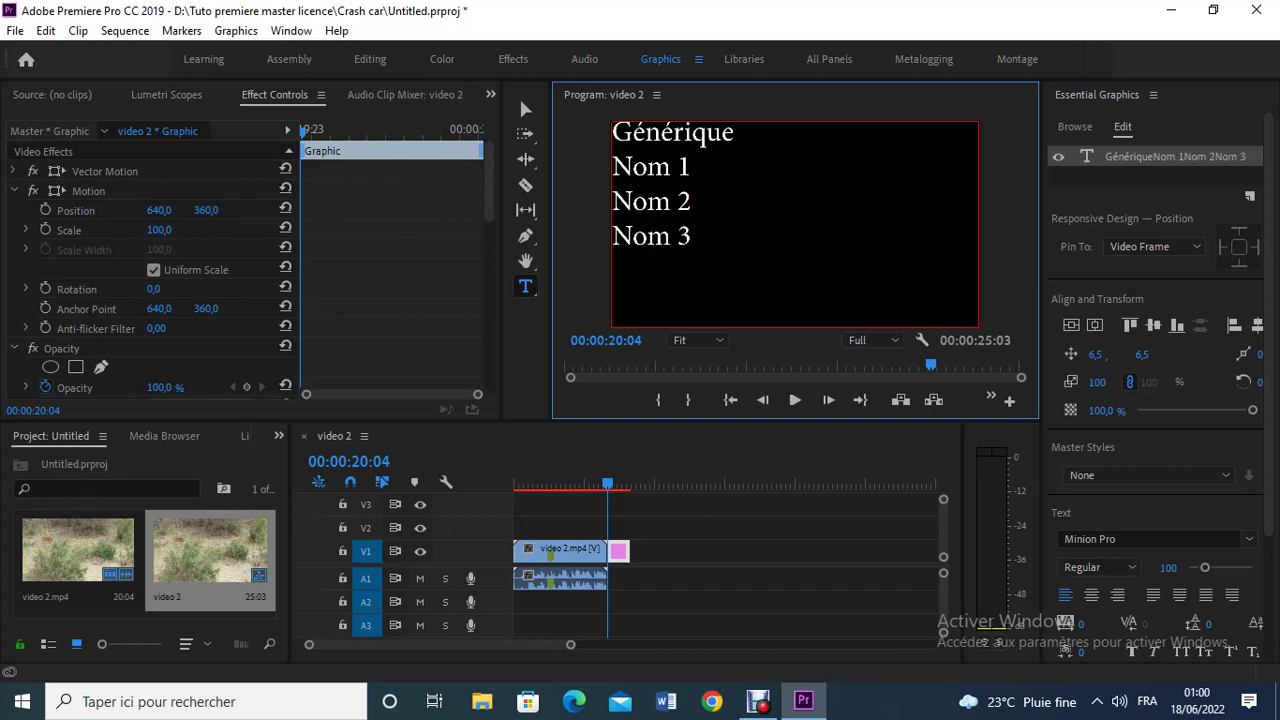
pyautogui.press('Return')
pyautogui.write('Nom 4 ')
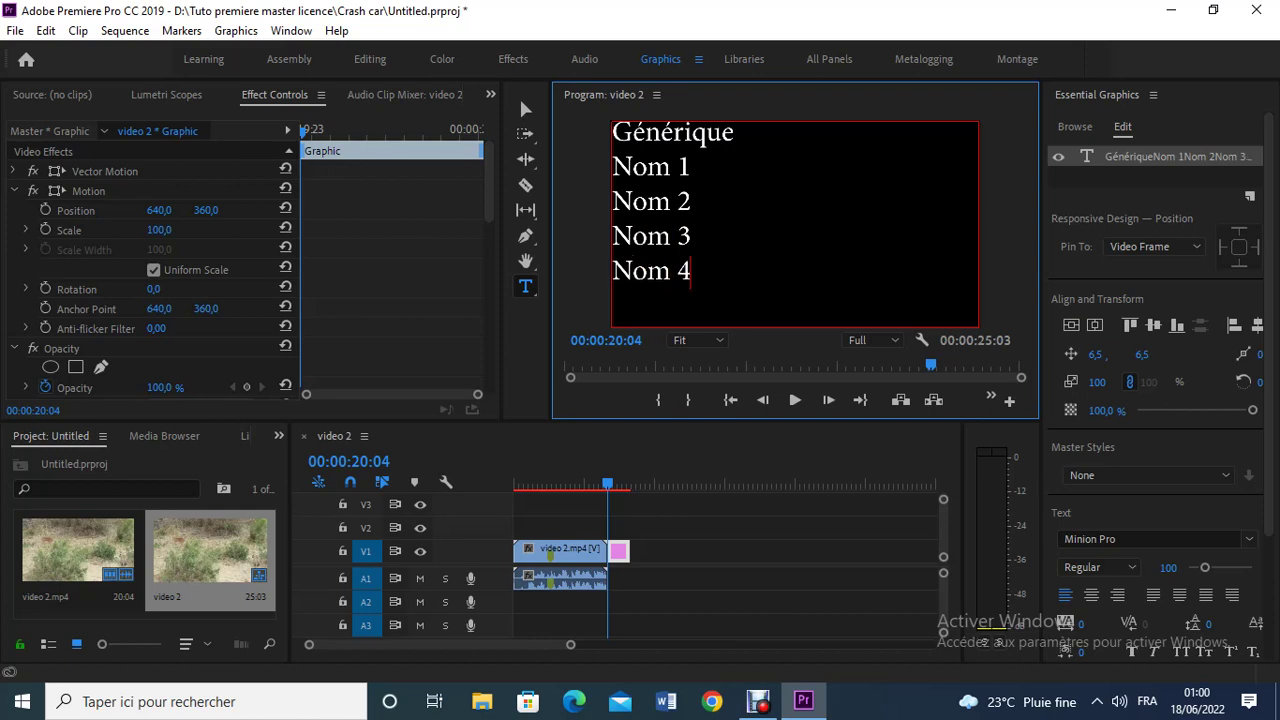
pyautogui.write('....')
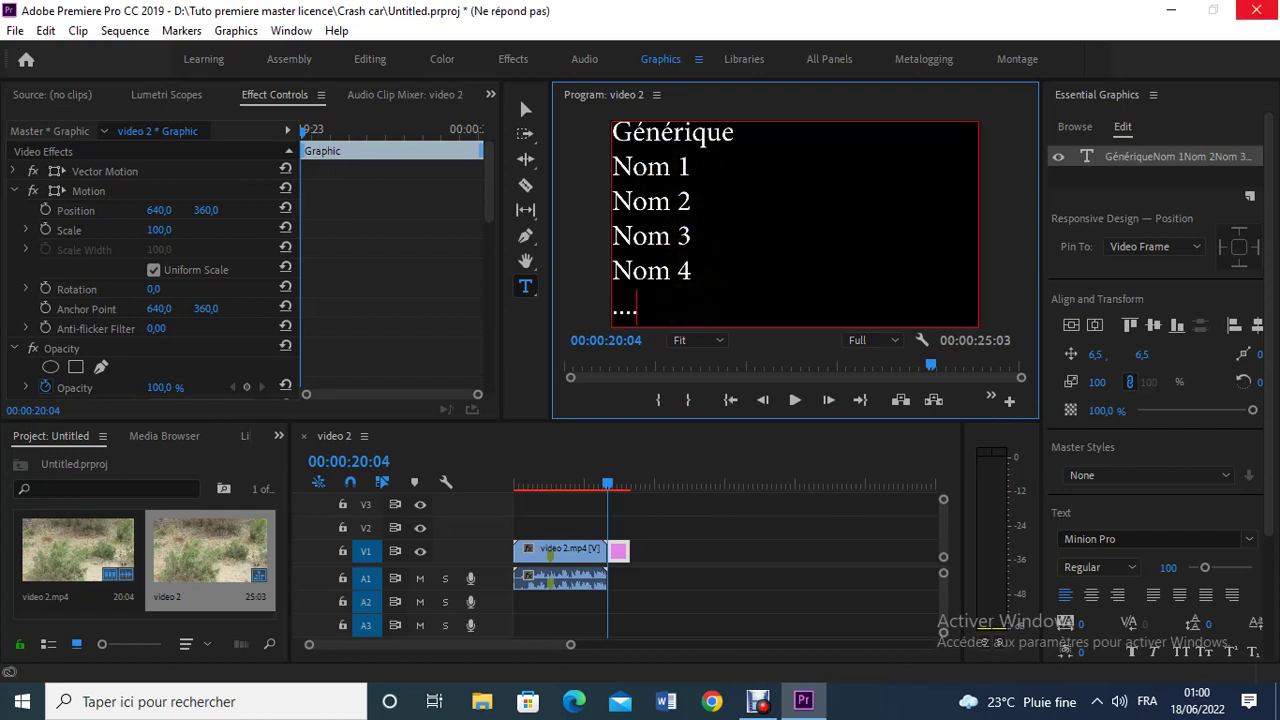
pyautogui.write('..')
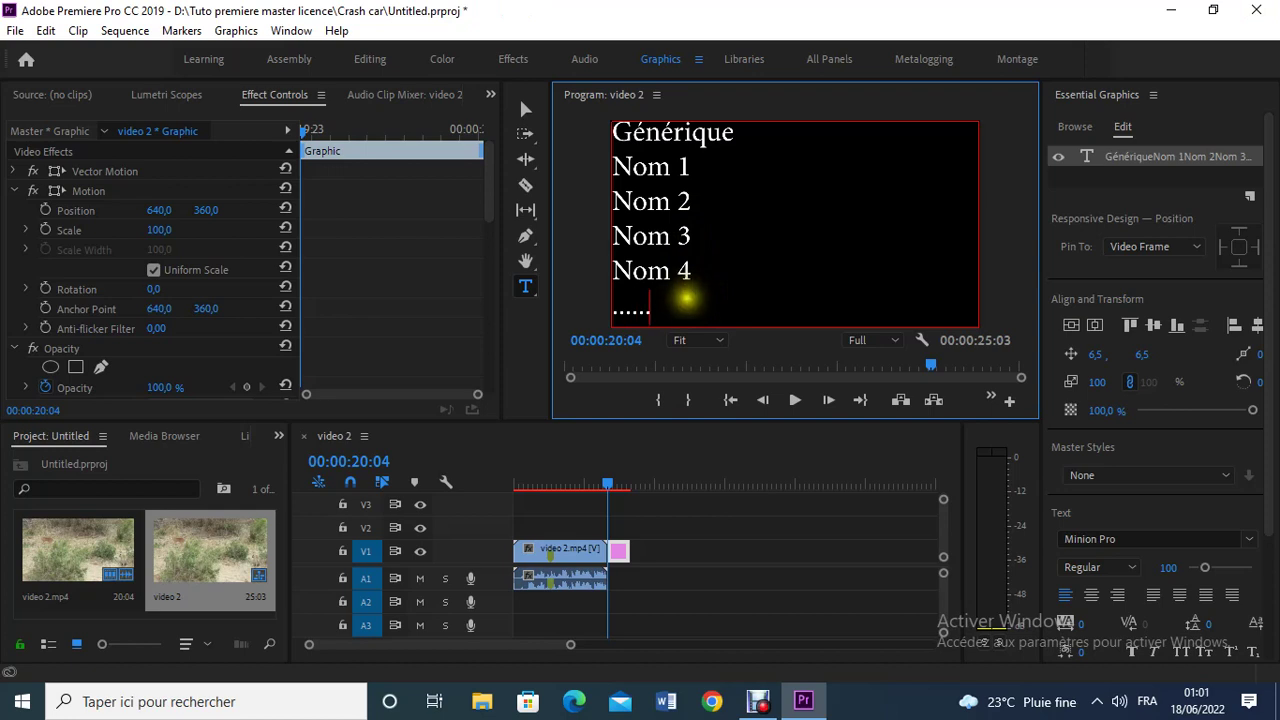
# Step: Set the font size of all the credits text to 72
pyautogui.click(649, 300)
pyautogui.moveTo(649, 298); pyautogui.dragTo(601, 109)
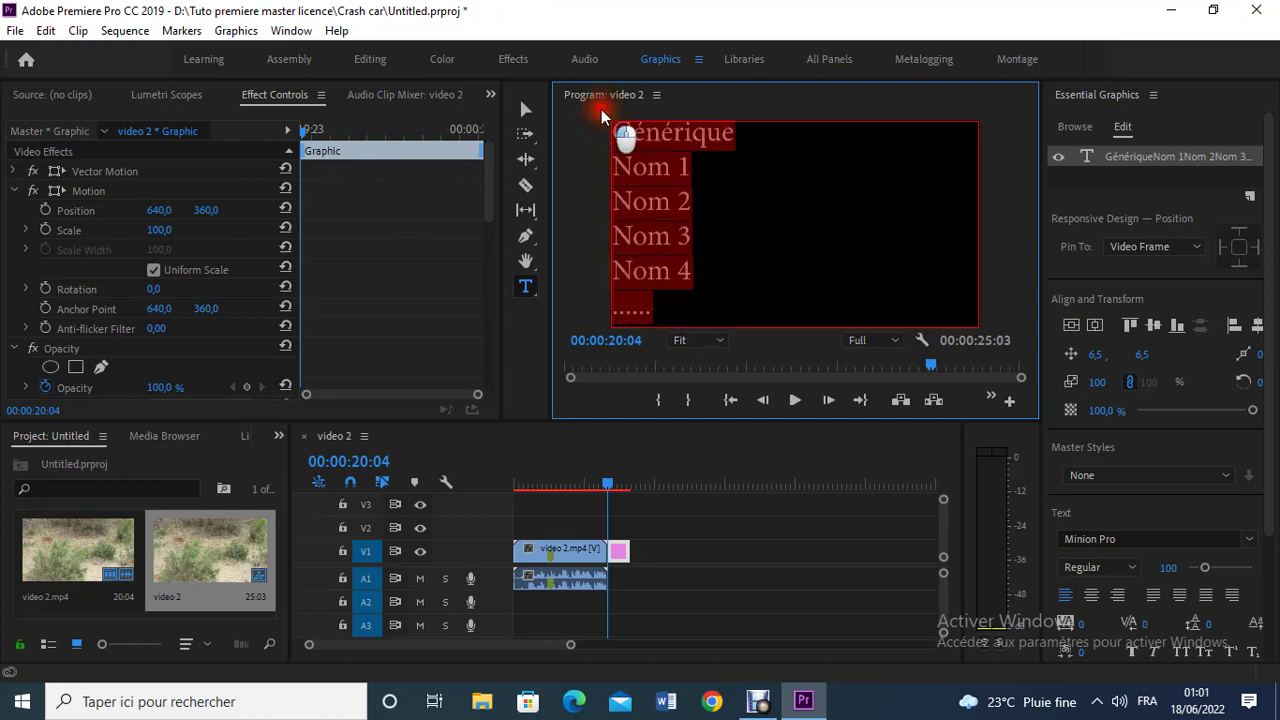
pyautogui.click(287, 94)
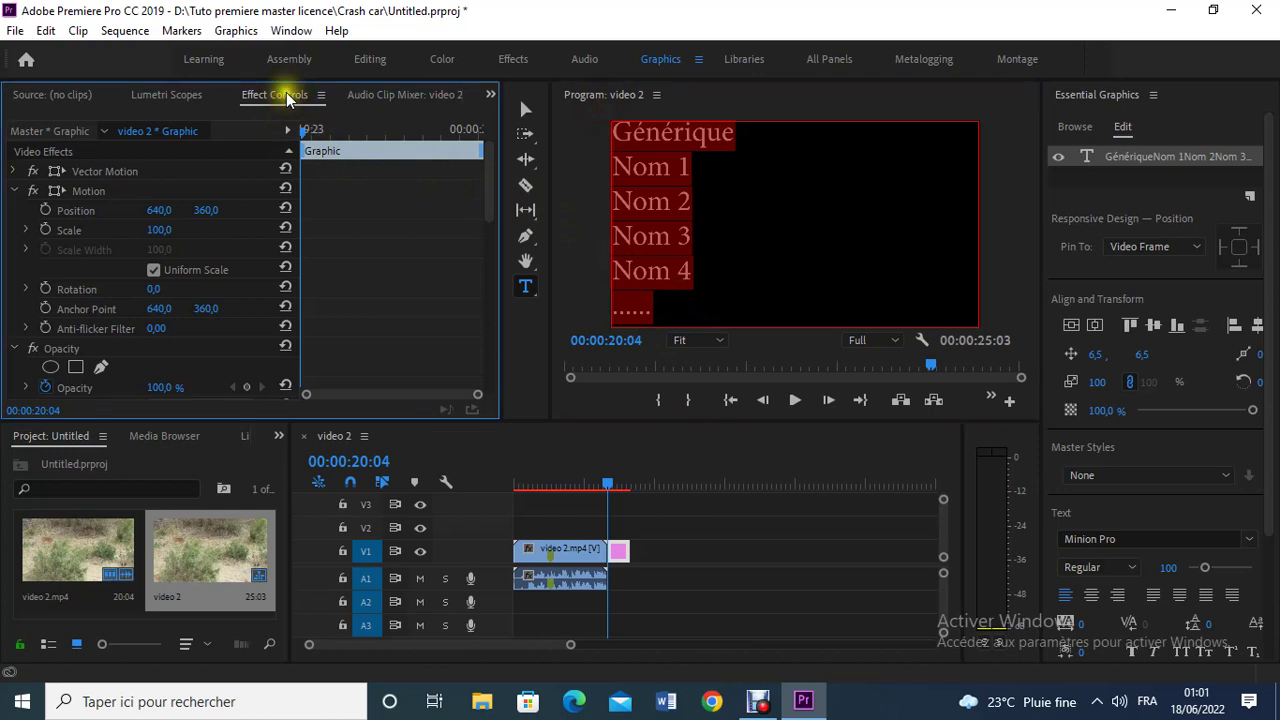
pyautogui.moveTo(486, 180)
pyautogui.mouseDown()
pyautogui.moveTo(485, 287)
pyautogui.moveTo(477, 218)
pyautogui.moveTo(483, 285)
pyautogui.moveTo(478, 258)
pyautogui.mouseUp()
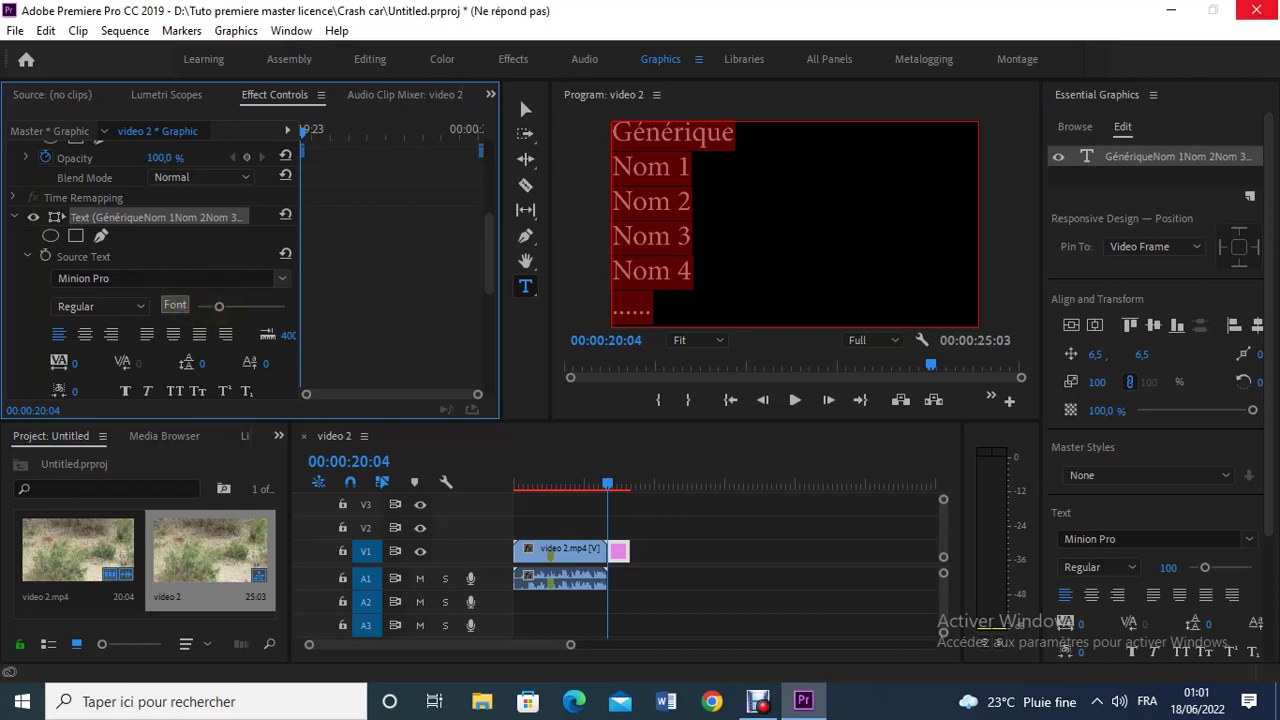
pyautogui.click(260, 306)
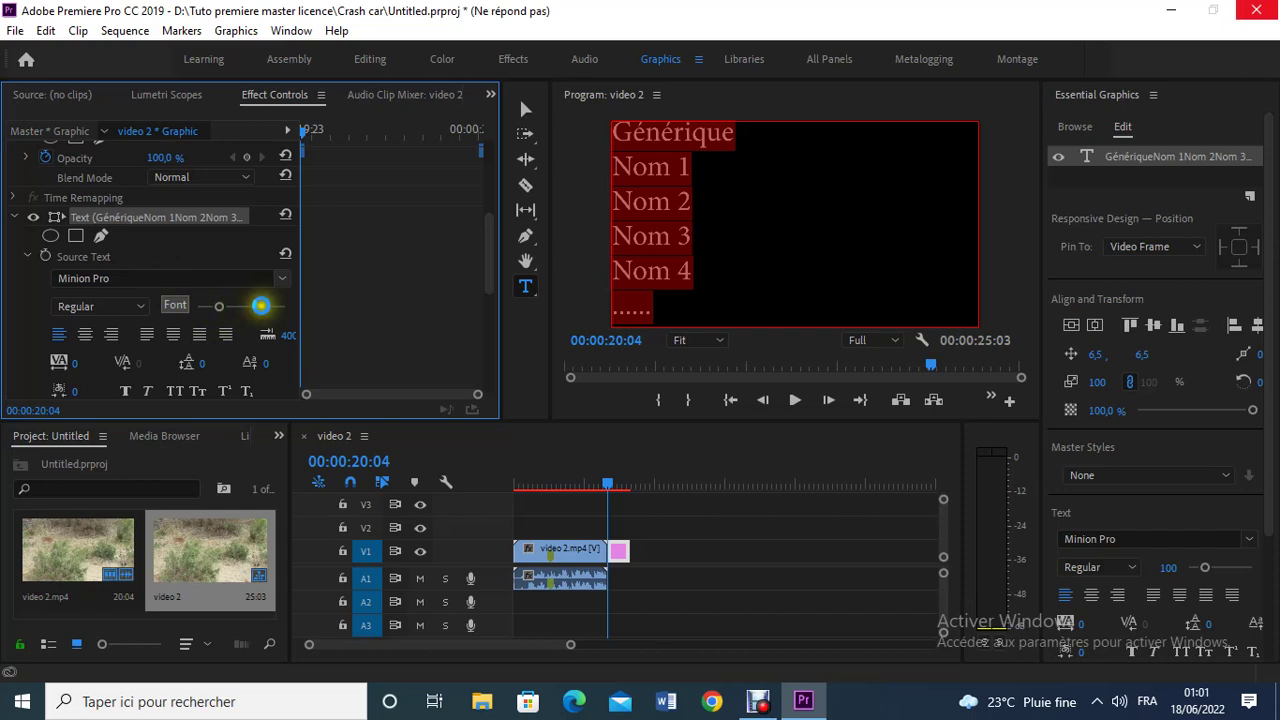
pyautogui.moveTo(260, 306); pyautogui.dragTo(216, 307)
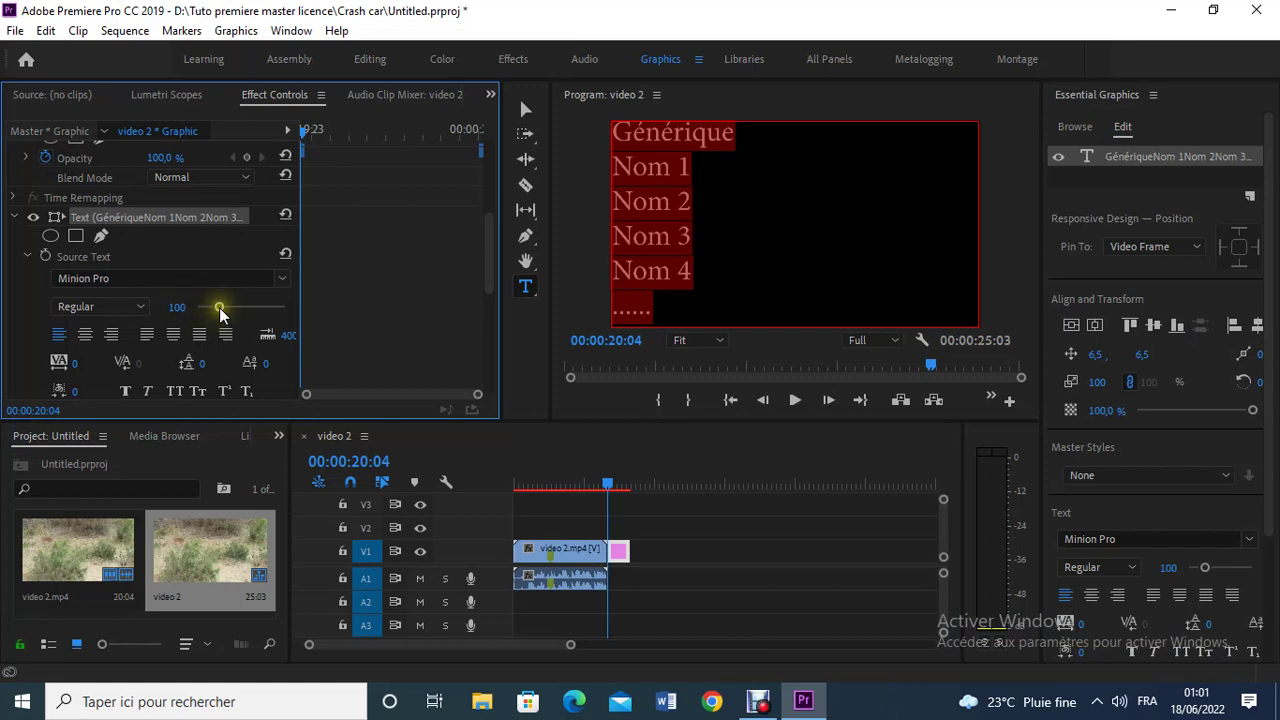
pyautogui.click(219, 307)
pyautogui.click(213, 307)
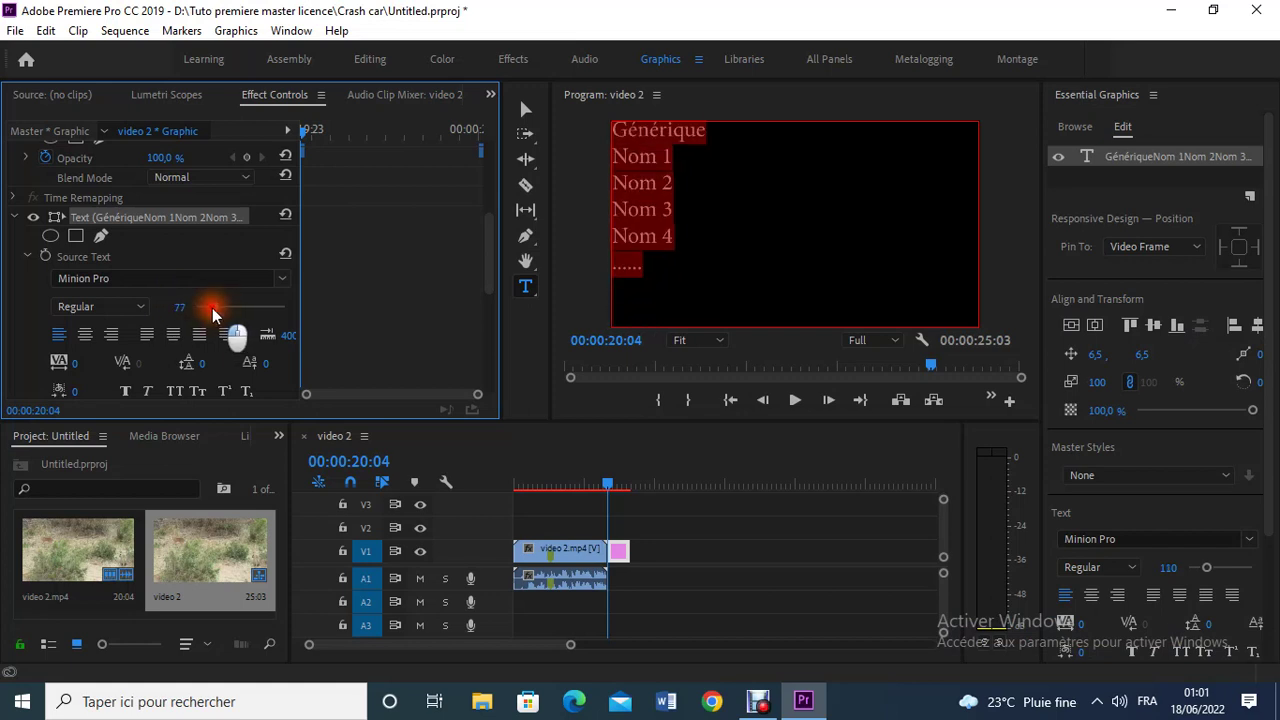
pyautogui.click(209, 307)
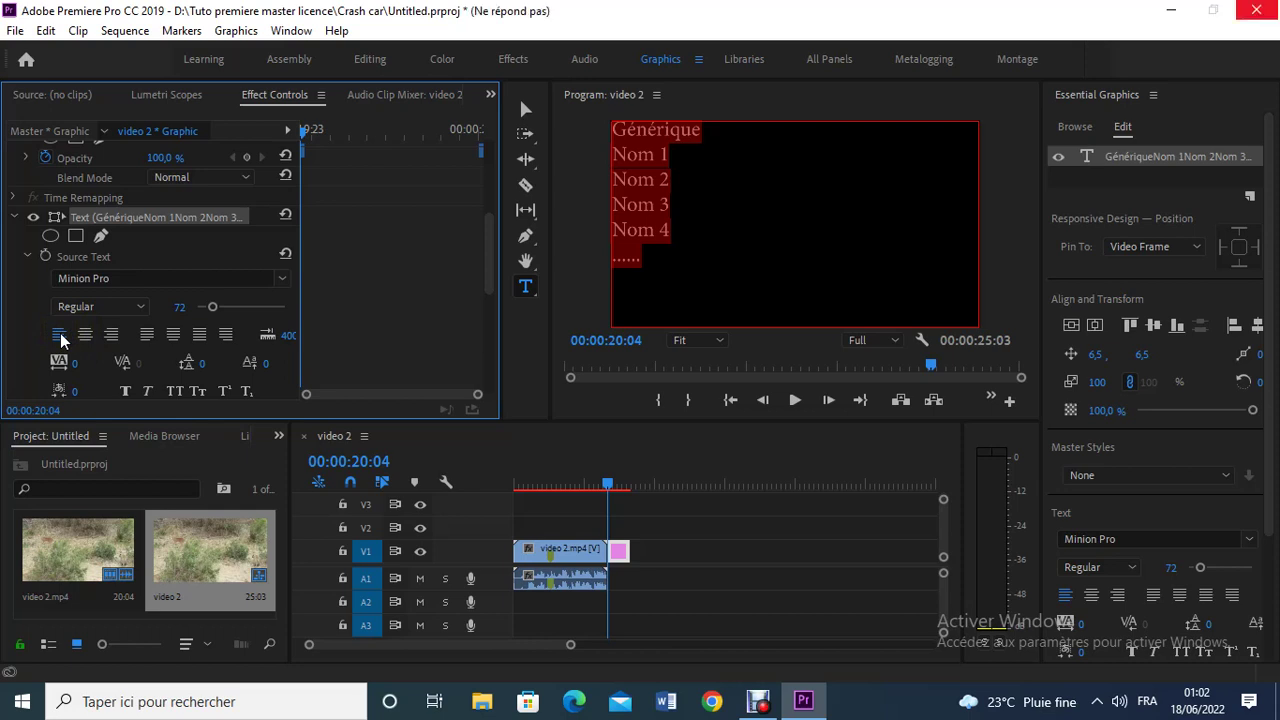
# Step: Center-align the credits text
pyautogui.click(110, 336)
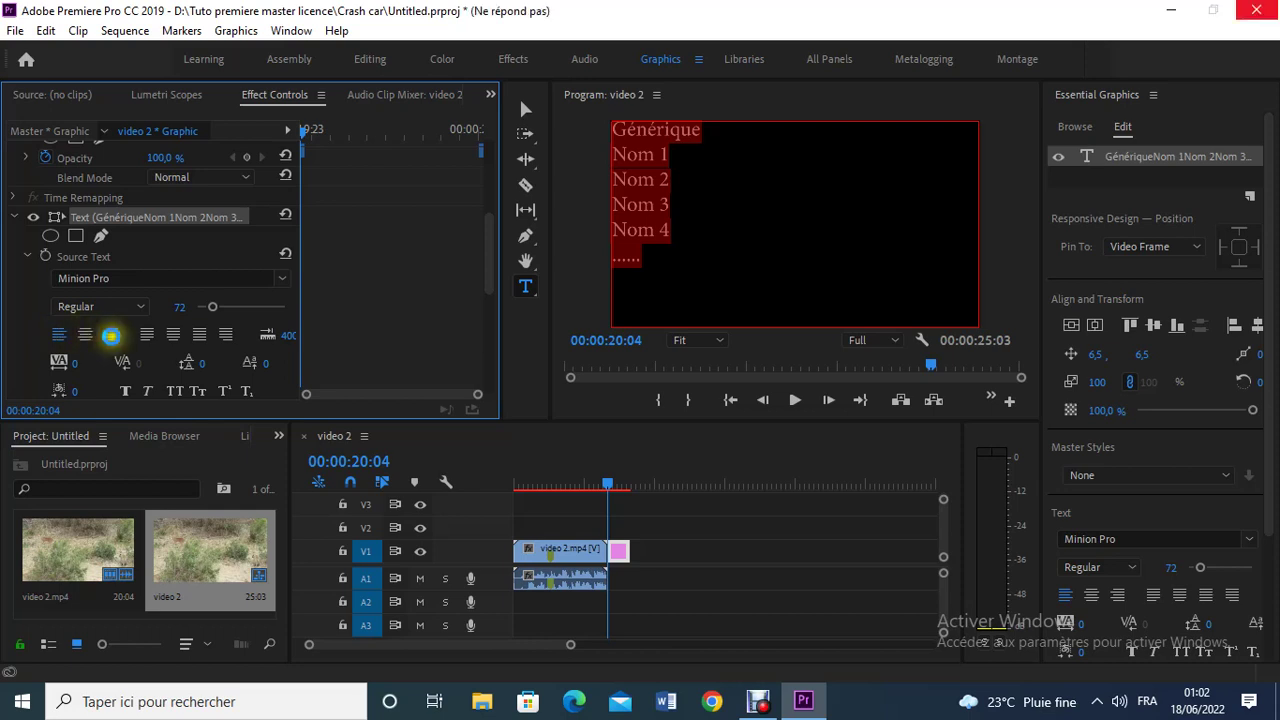
pyautogui.click(91, 334)
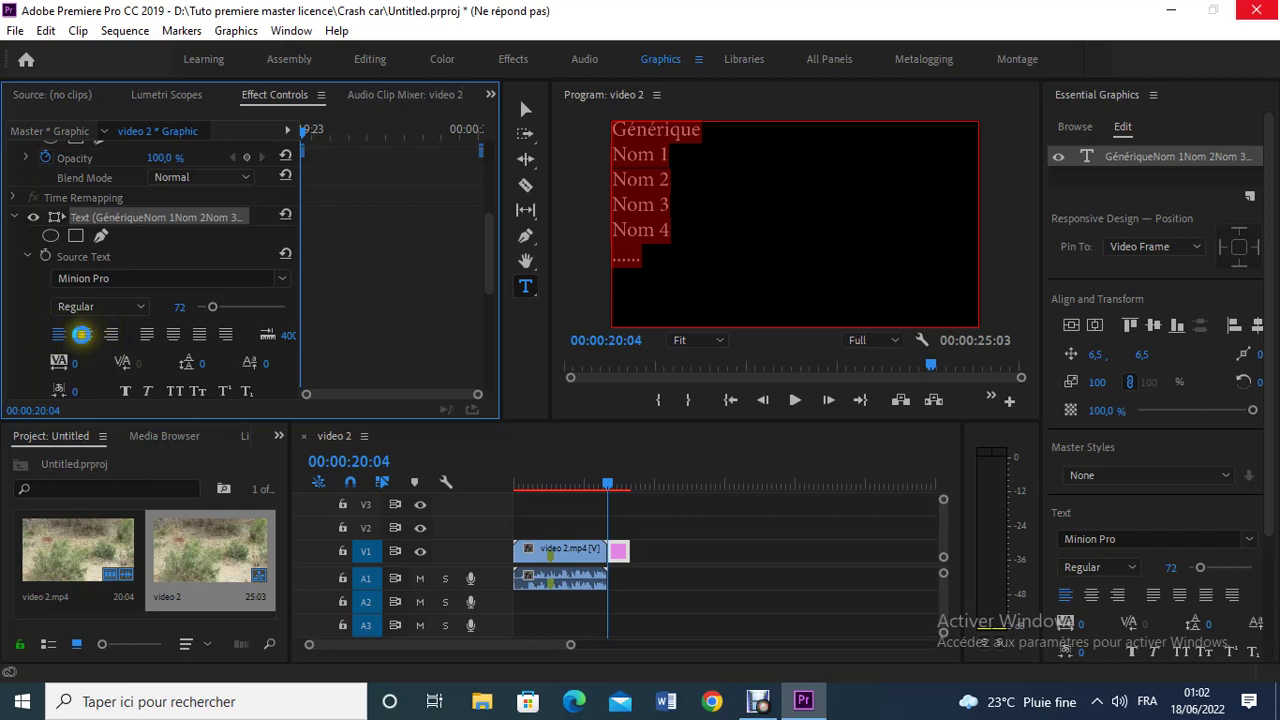
pyautogui.click(77, 338)
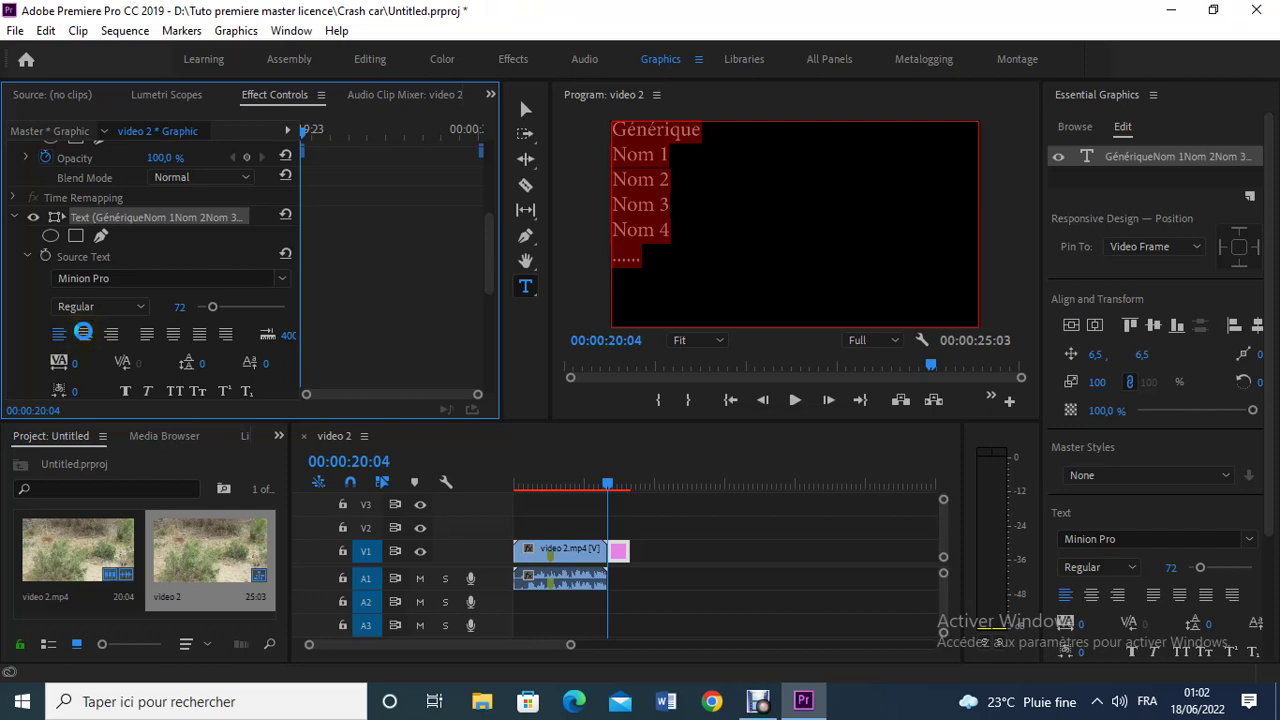
pyautogui.click(83, 332)
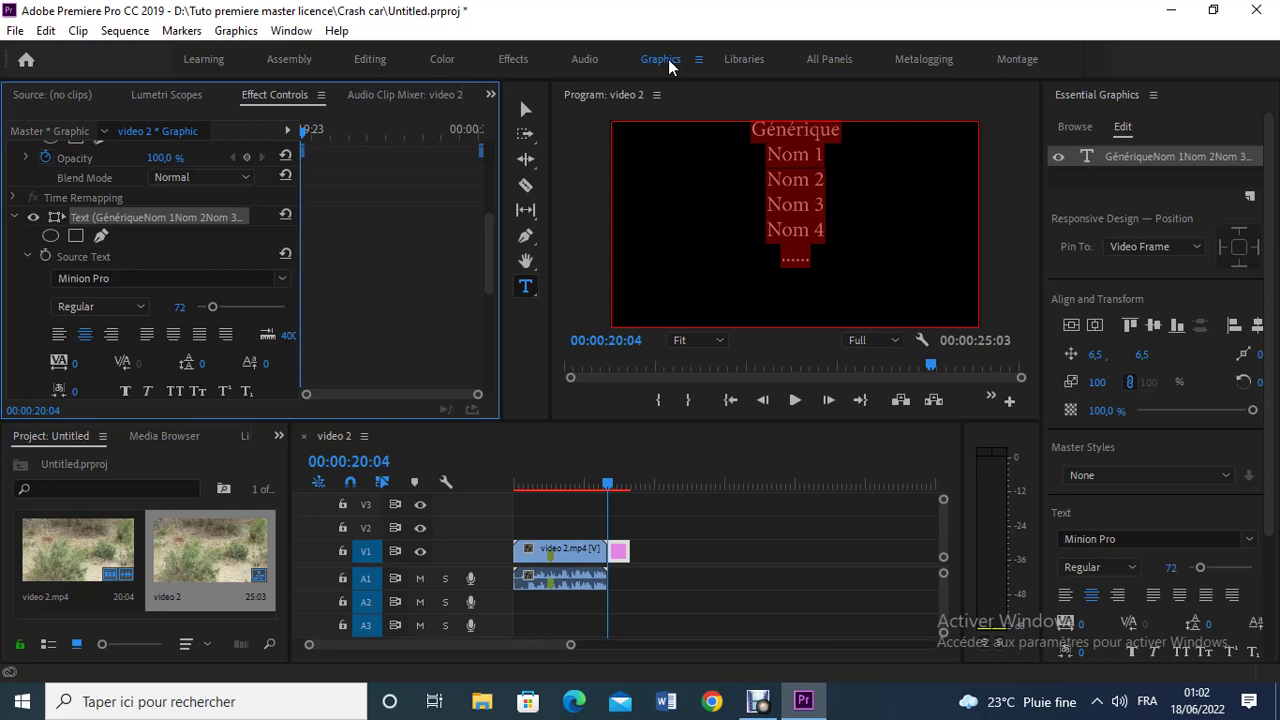
# Step: Enable the Roll option for the whole credits graphic clip on V1, with no single text layer selected
pyautogui.click(620, 553)
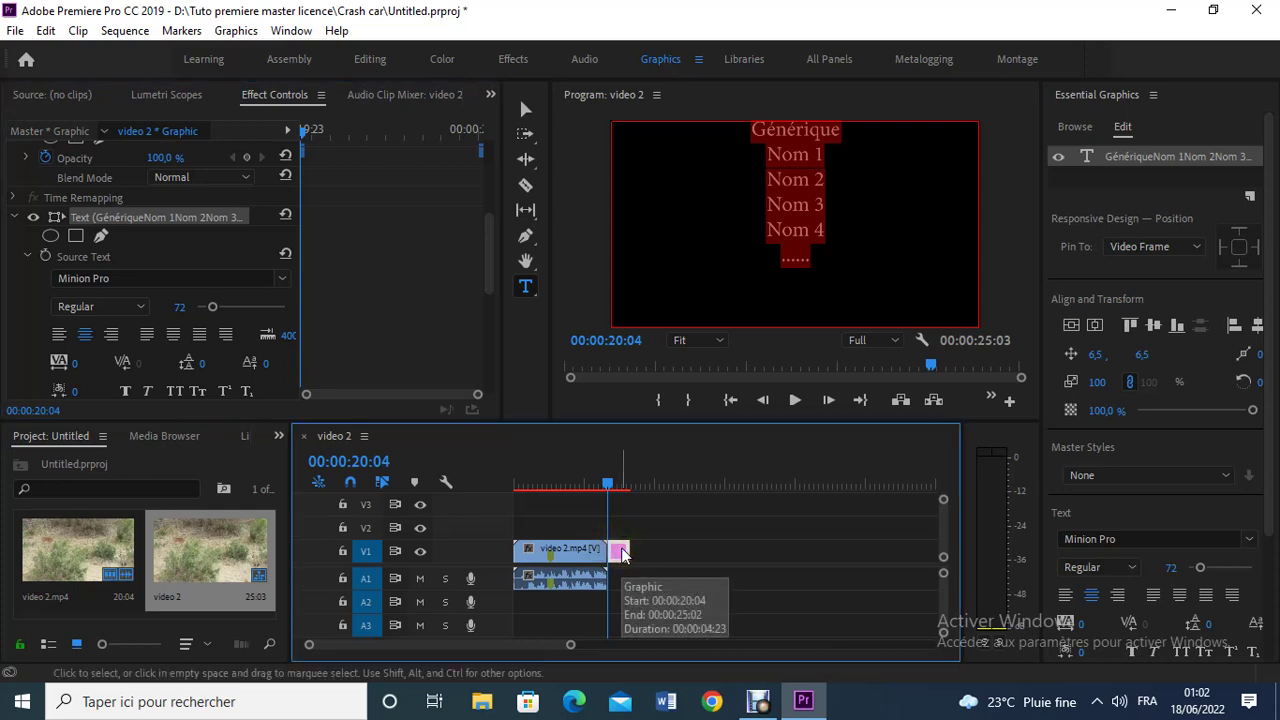
pyautogui.click(1104, 131)
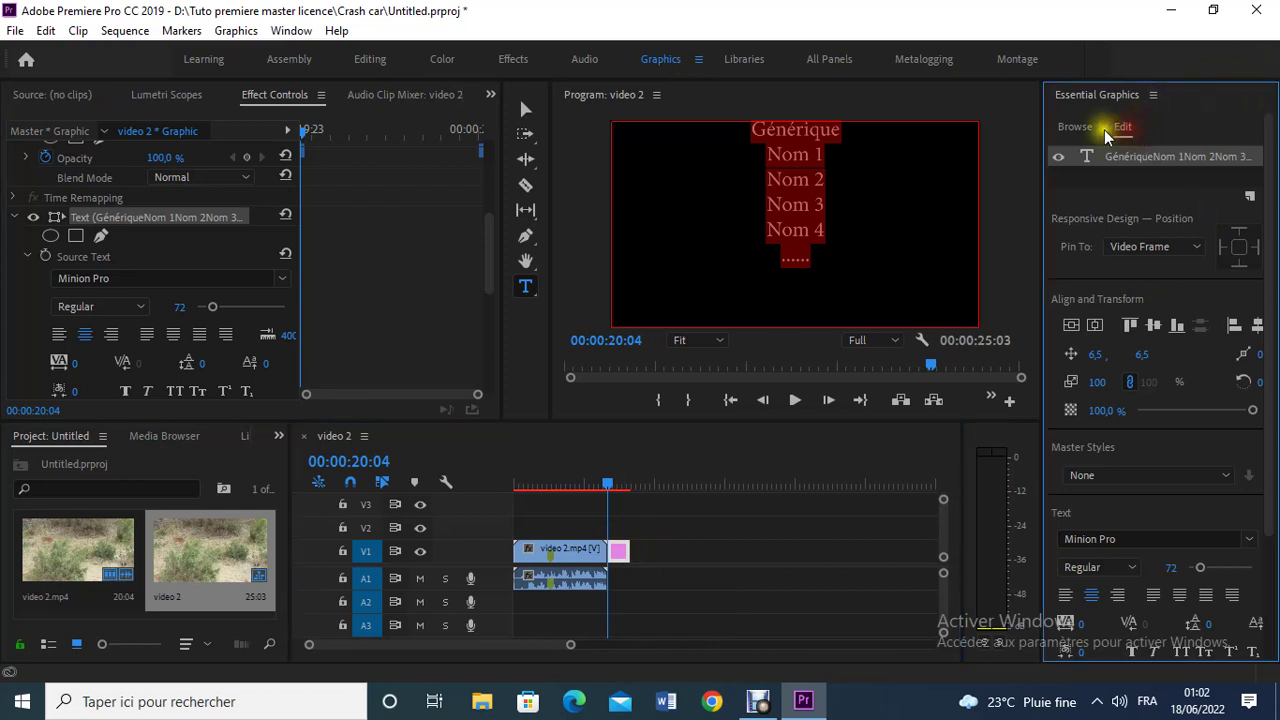
pyautogui.click(1110, 129)
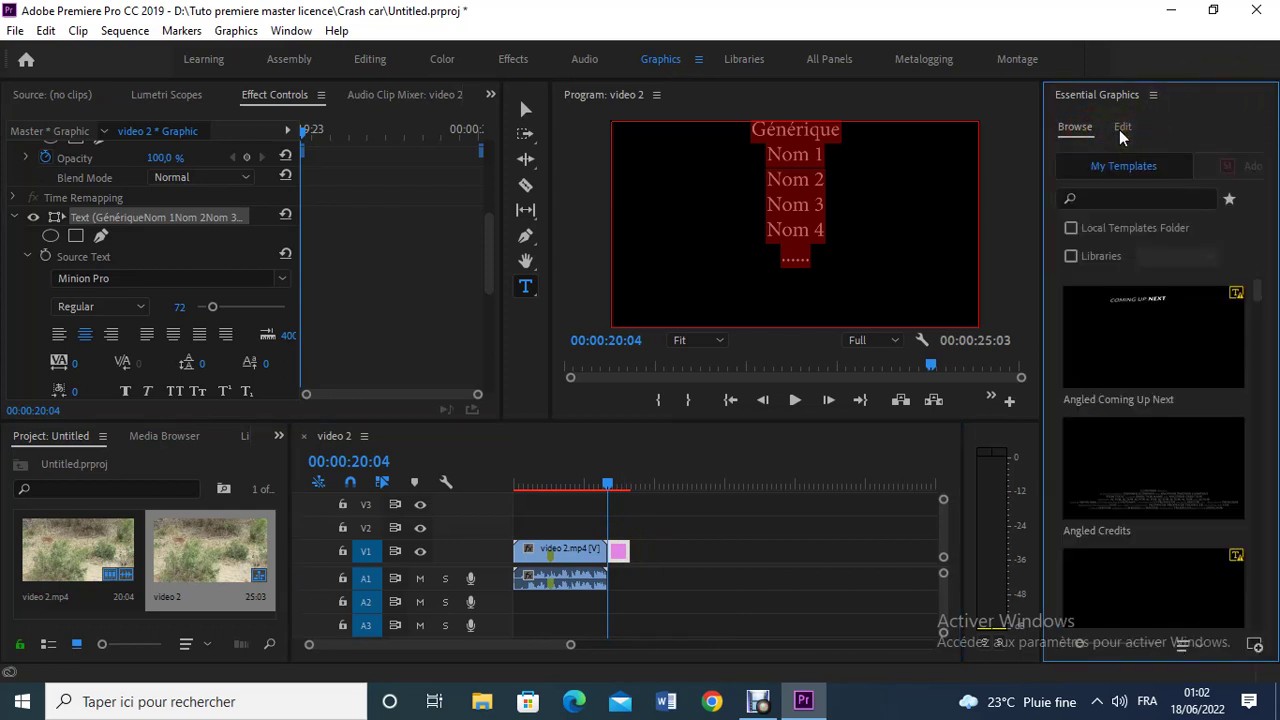
pyautogui.click(1122, 130)
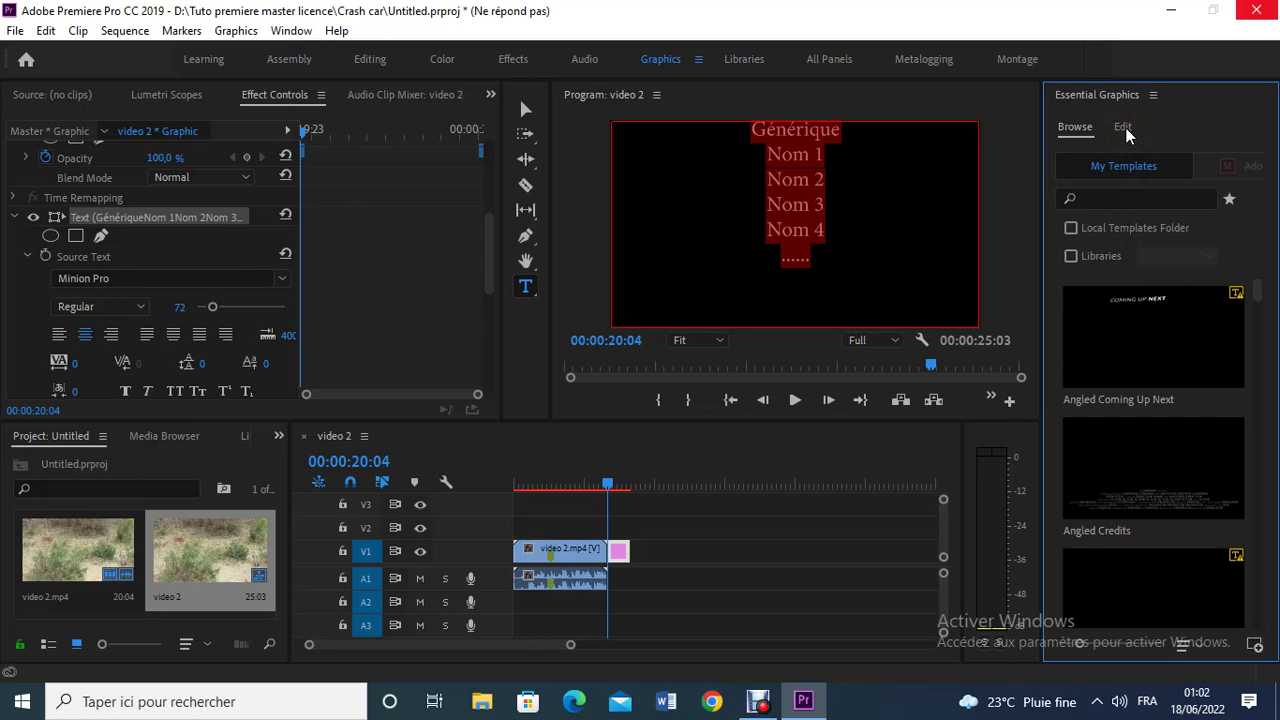
pyautogui.click(1123, 128)
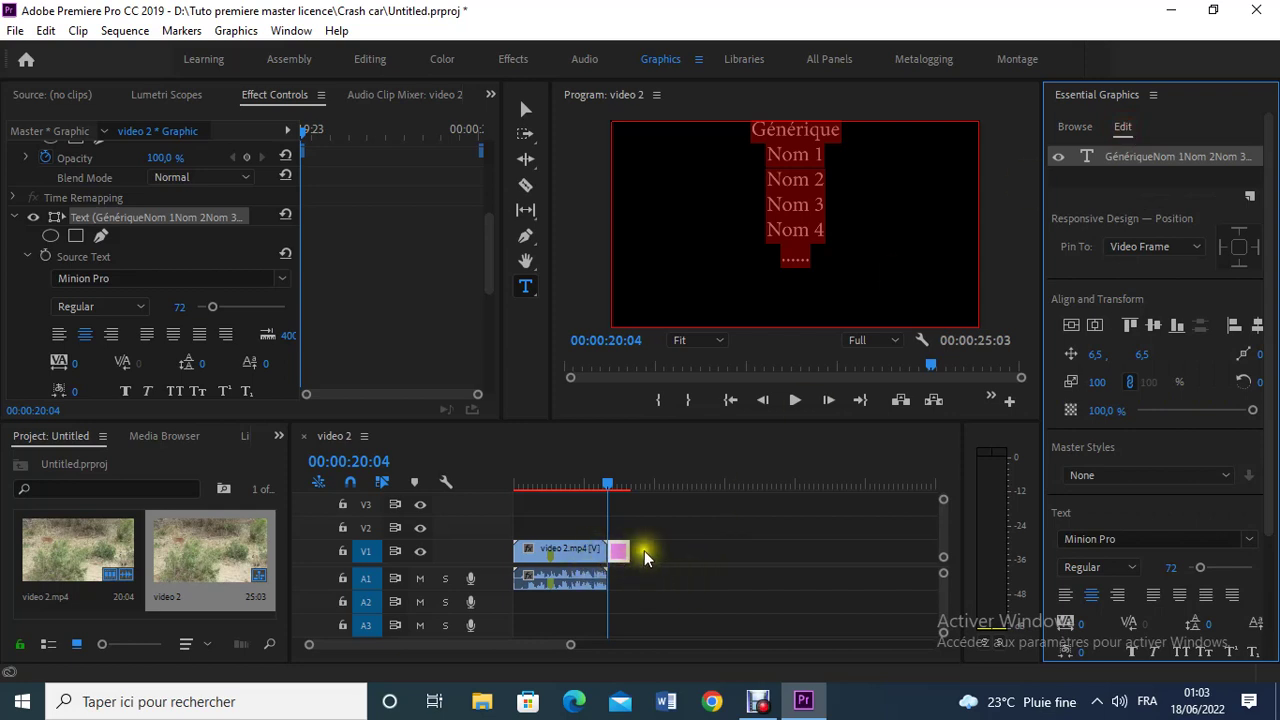
pyautogui.click(672, 531)
pyautogui.click(616, 552)
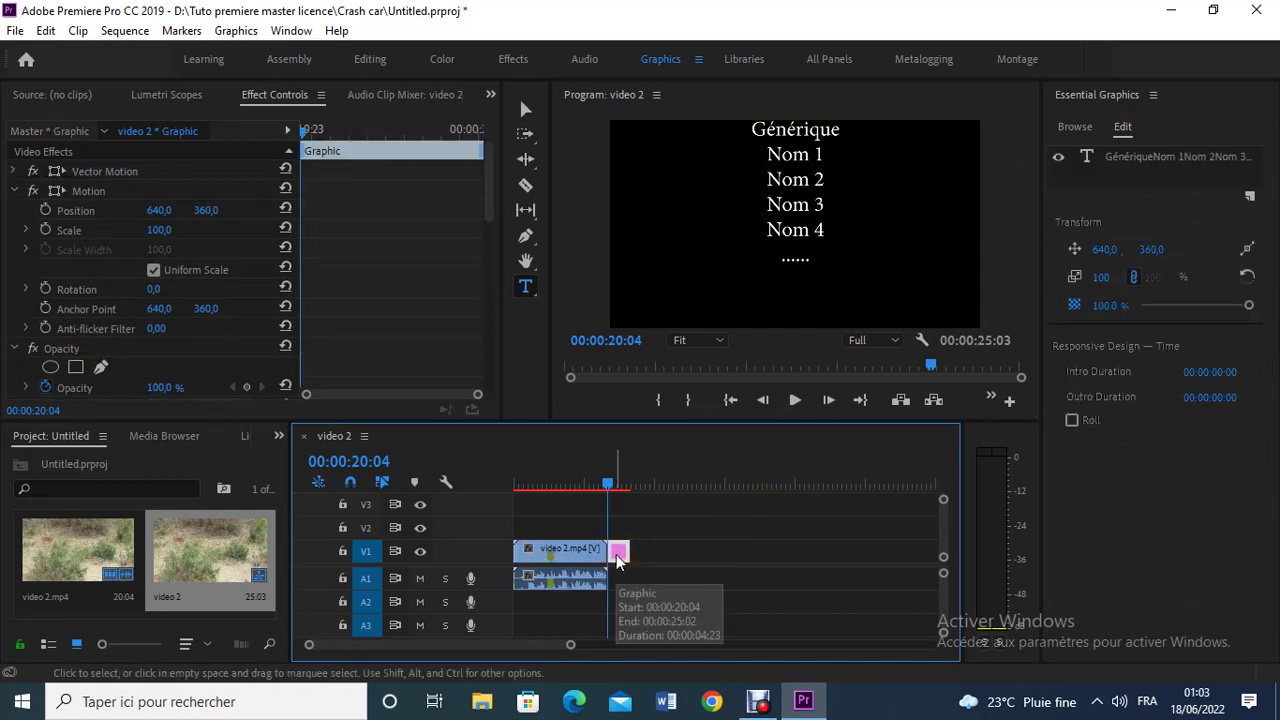
pyautogui.click(1072, 420)
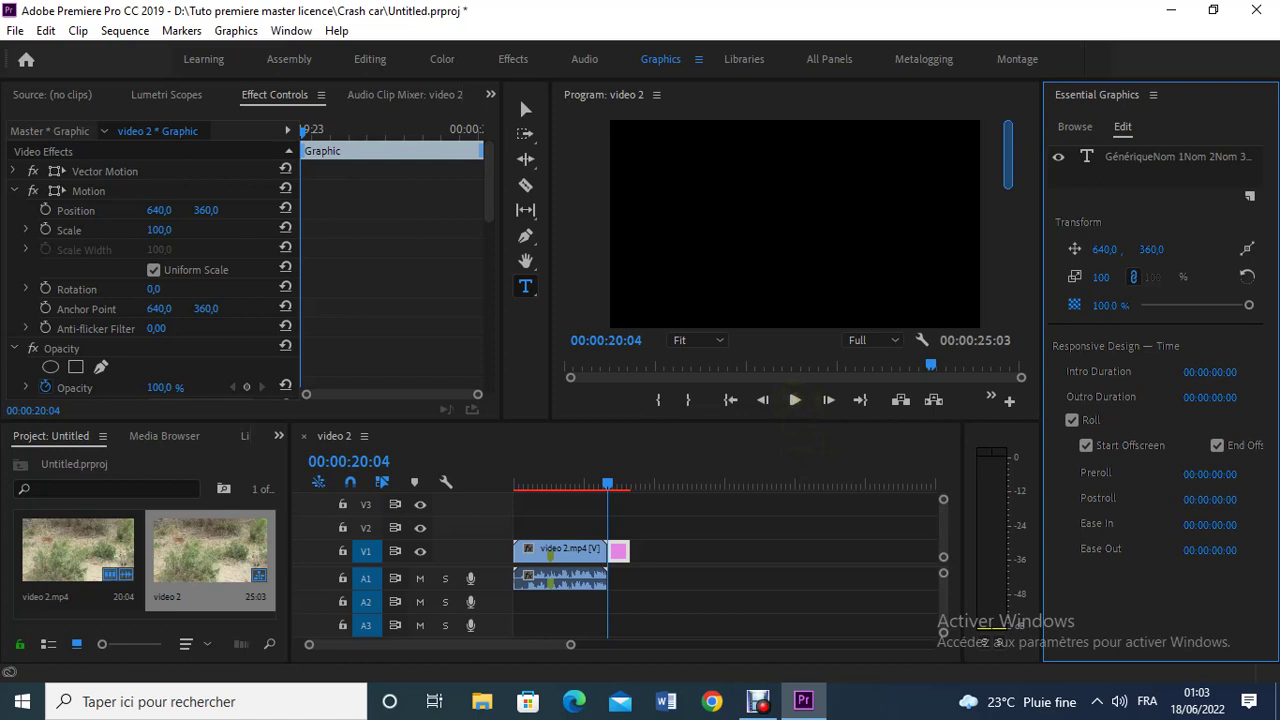
# Step: Preview the rolling credits from the end of the video clip, and return the playhead to about 00:00:21:04
pyautogui.click(795, 400)
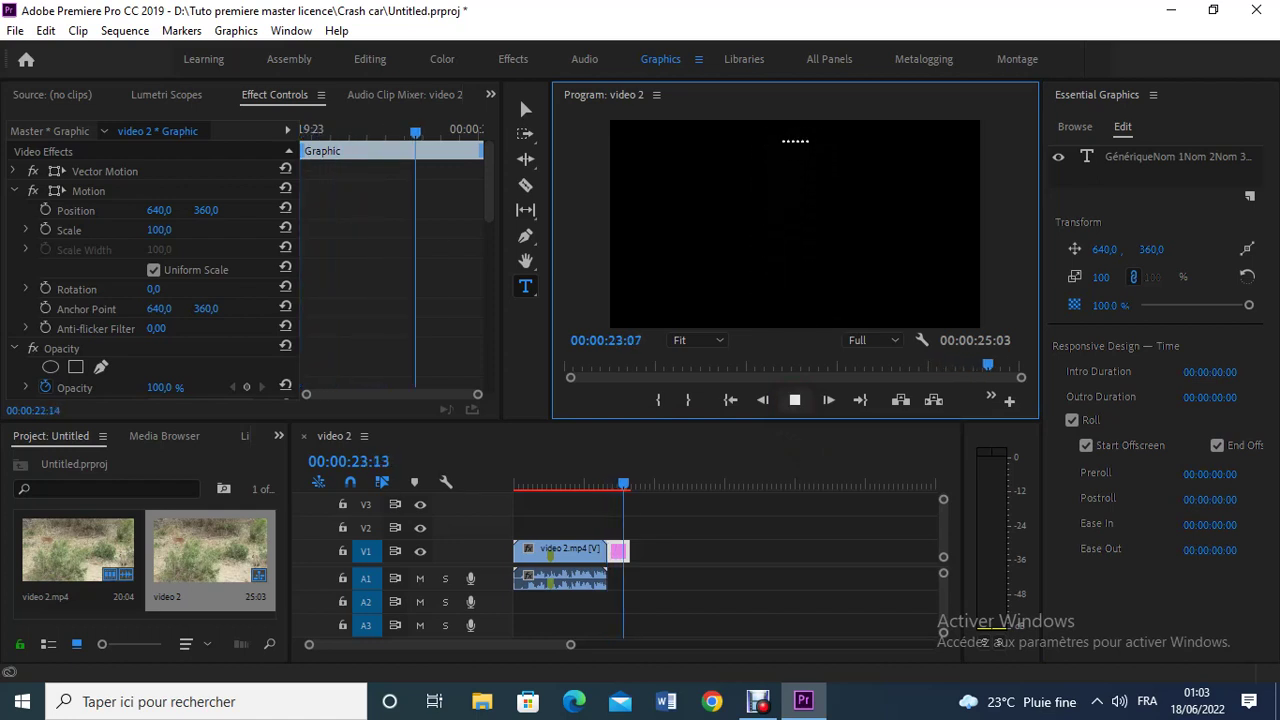
pyautogui.moveTo(636, 478); pyautogui.dragTo(617, 481)
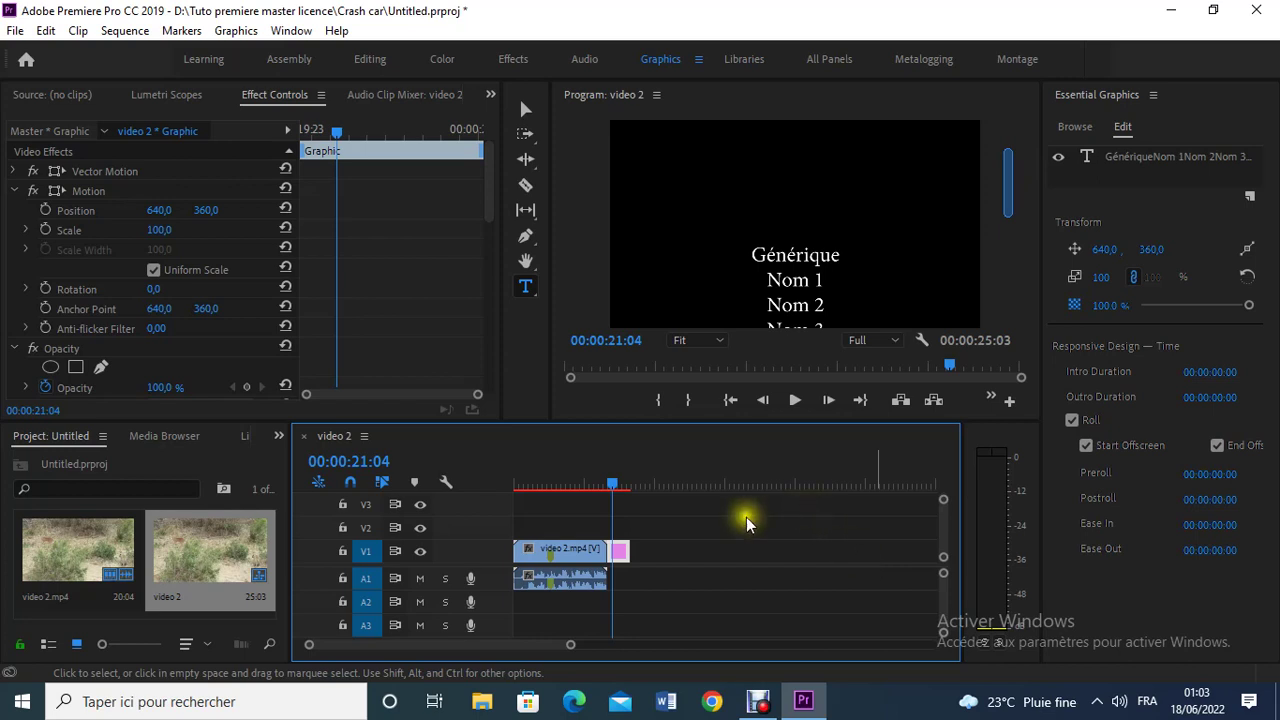
# Step: Extend the end of the credits graphic on V1 to about 00:00:49:12 and preview the roll speed
pyautogui.click(620, 553)
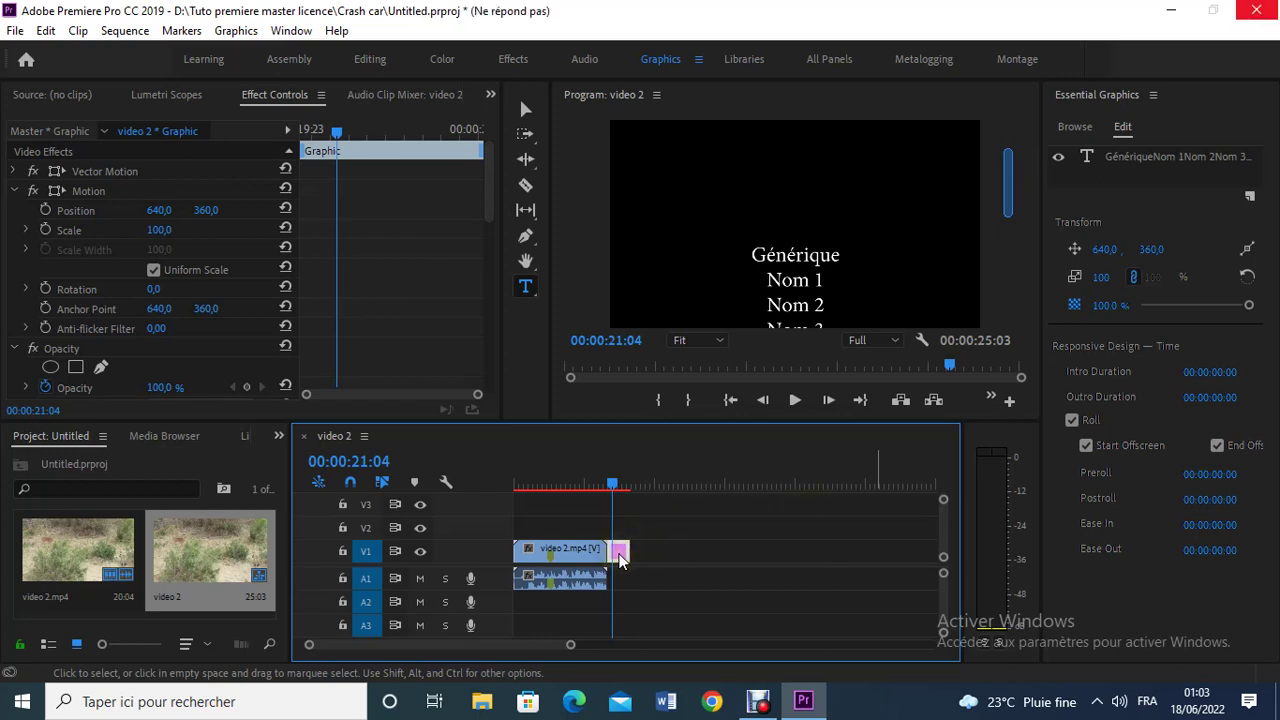
pyautogui.click(620, 553)
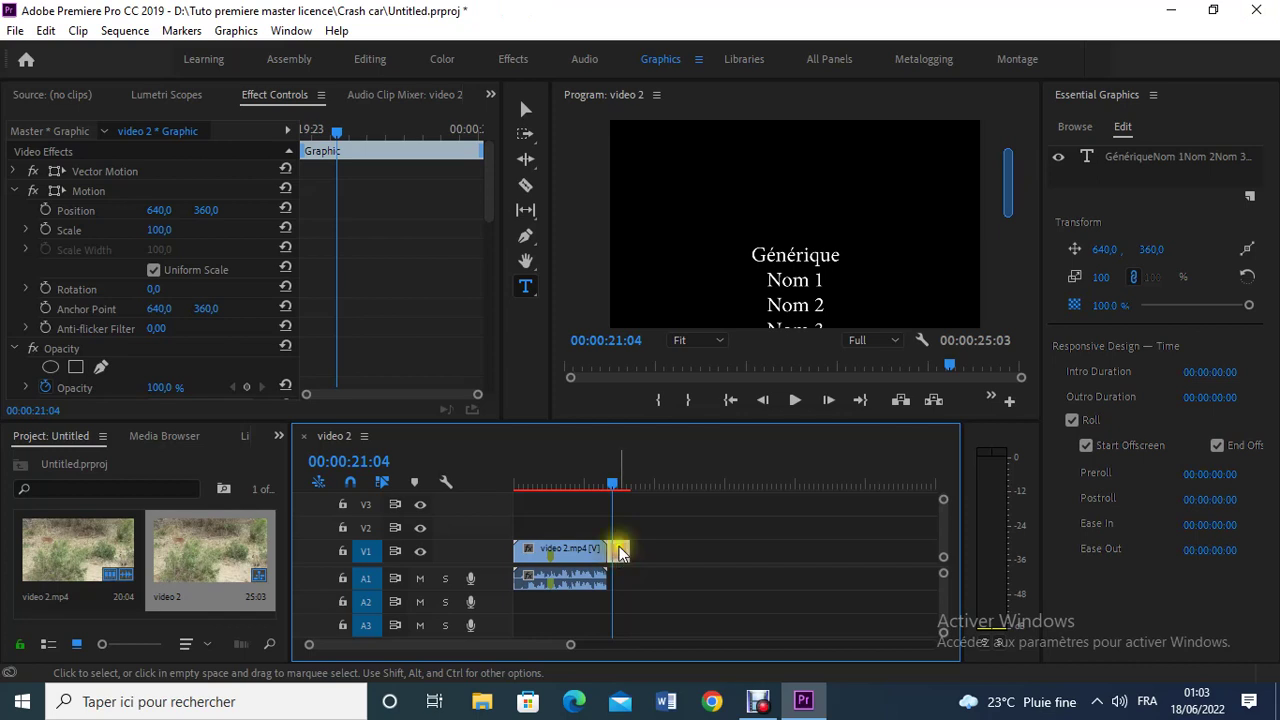
pyautogui.click(624, 551)
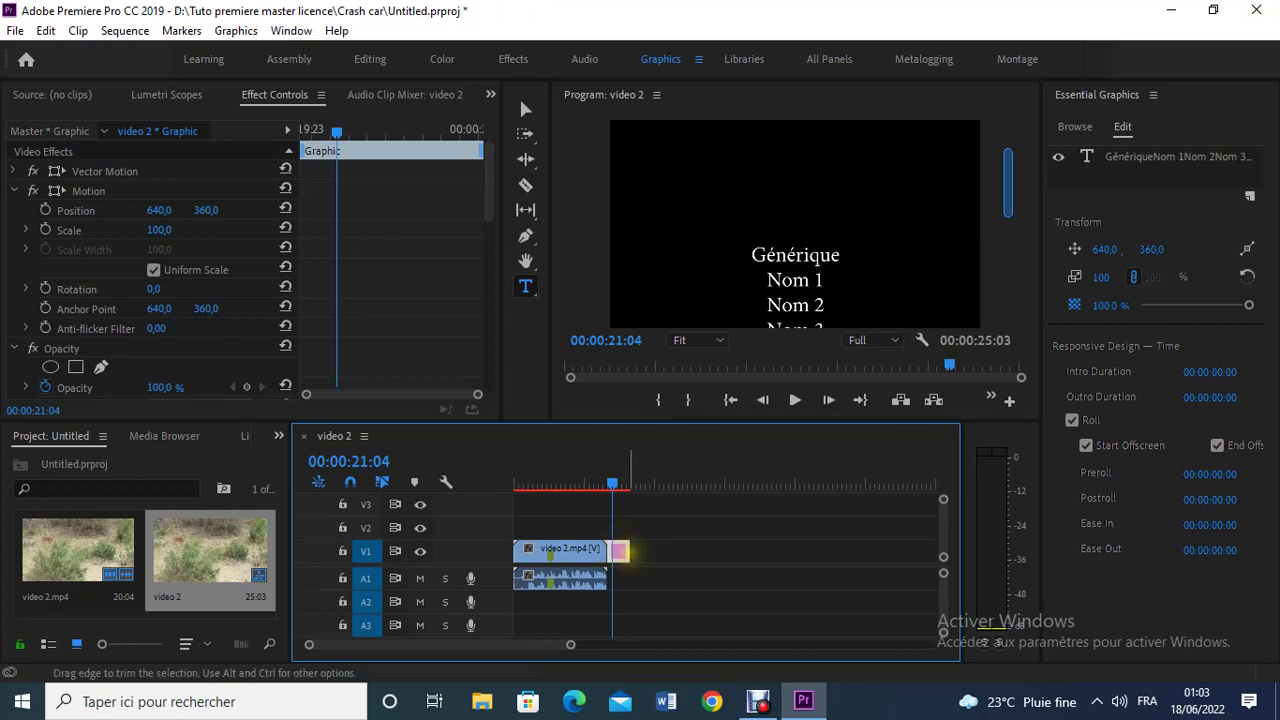
pyautogui.moveTo(626, 551); pyautogui.dragTo(743, 550)
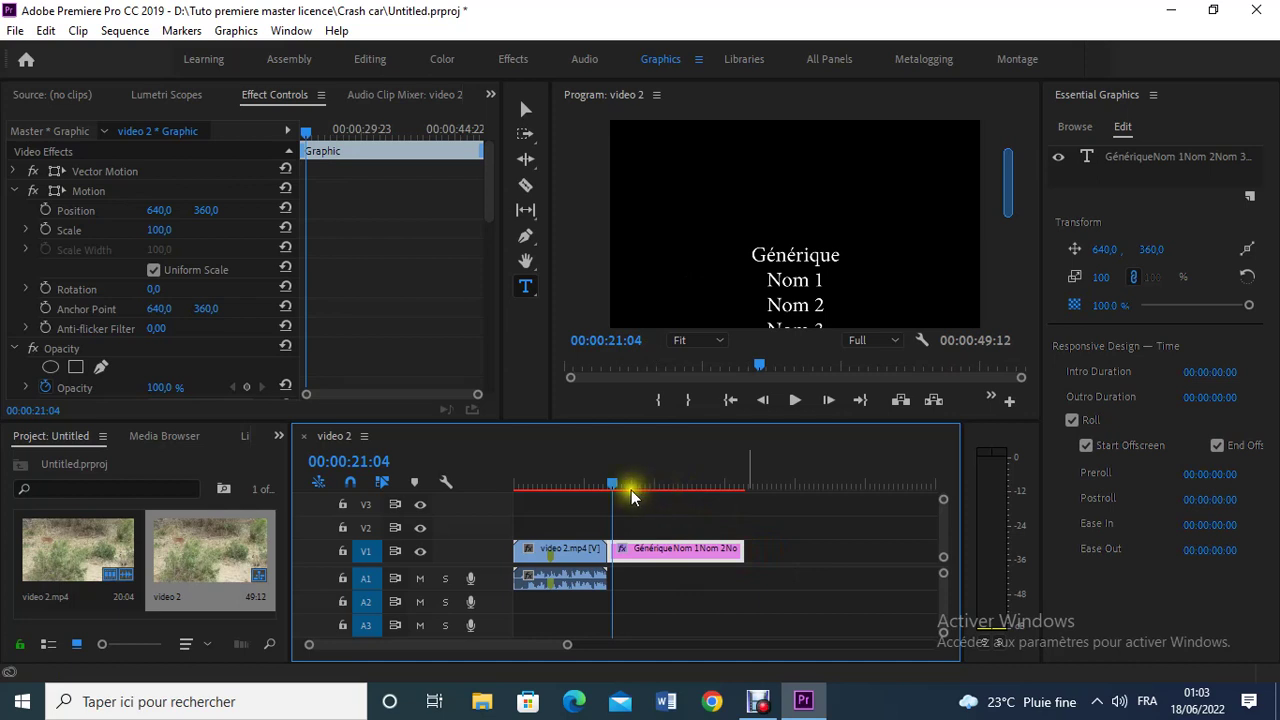
pyautogui.click(795, 402)
pyautogui.click(795, 400)
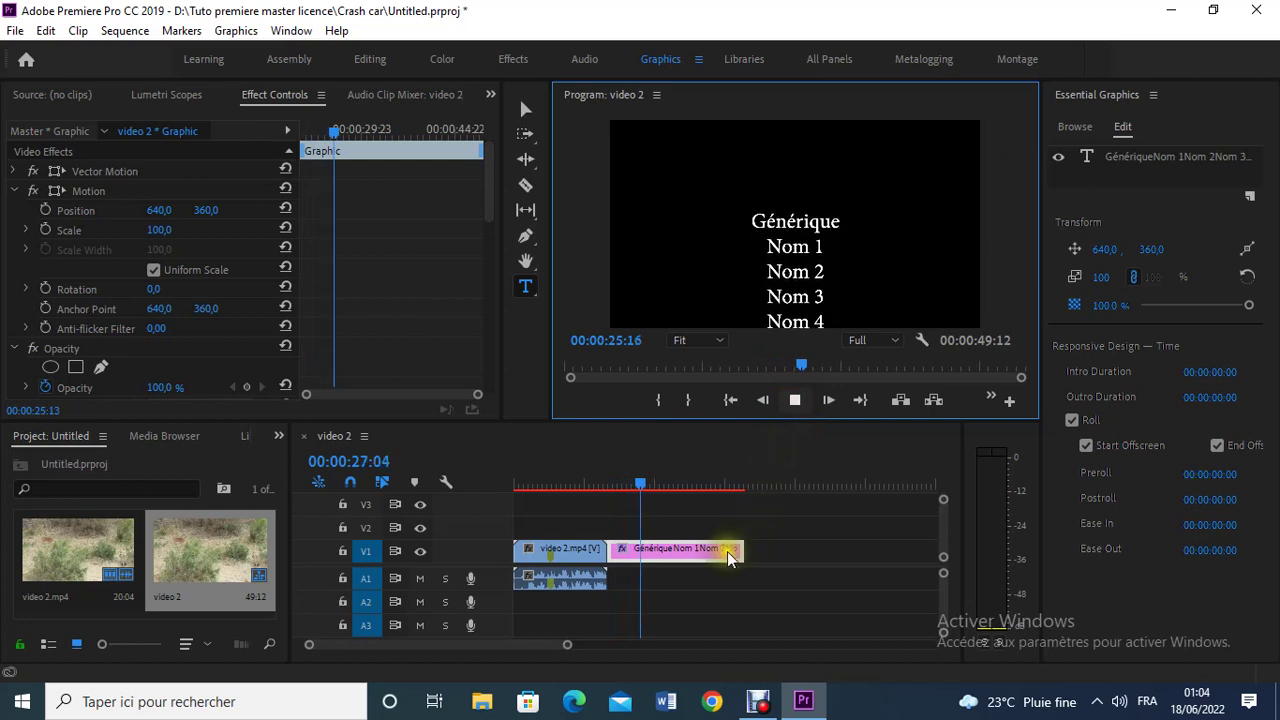
pyautogui.press('space')
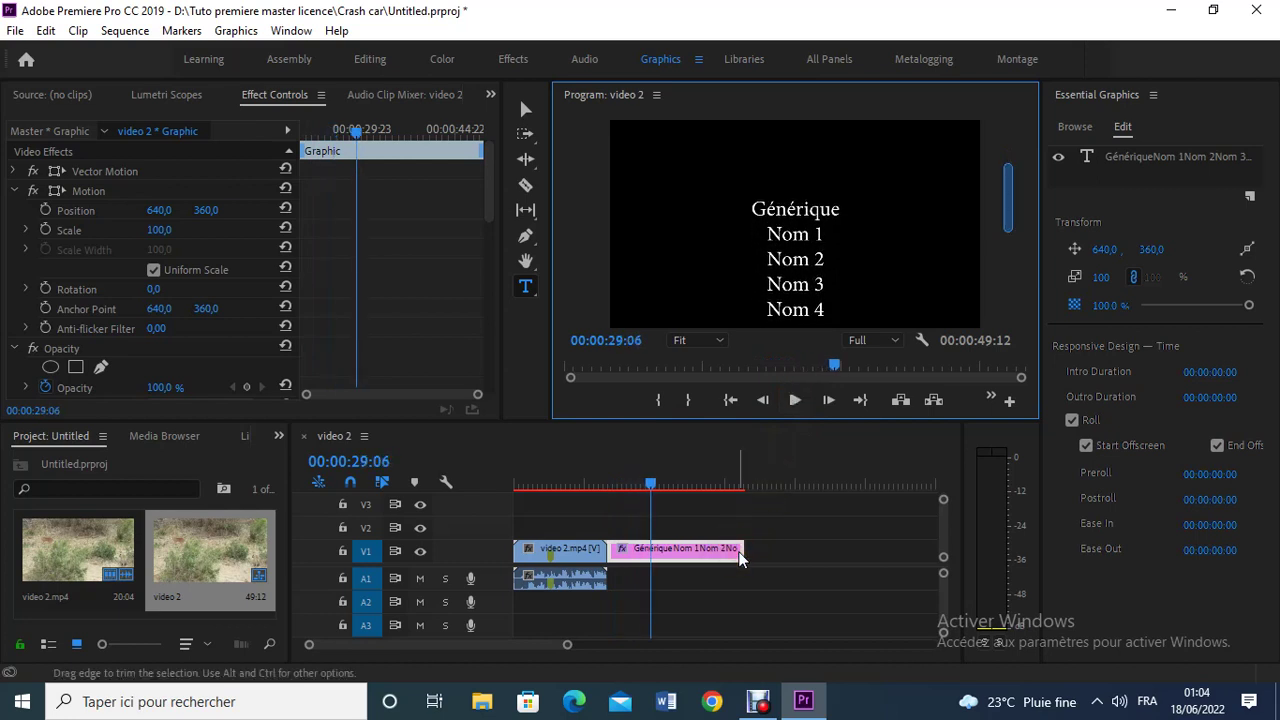
# Step: Trim the end of the credits graphic back to about 00:00:25:22 and preview the roll from about 00:00:19:14
pyautogui.moveTo(740, 558); pyautogui.dragTo(622, 549)
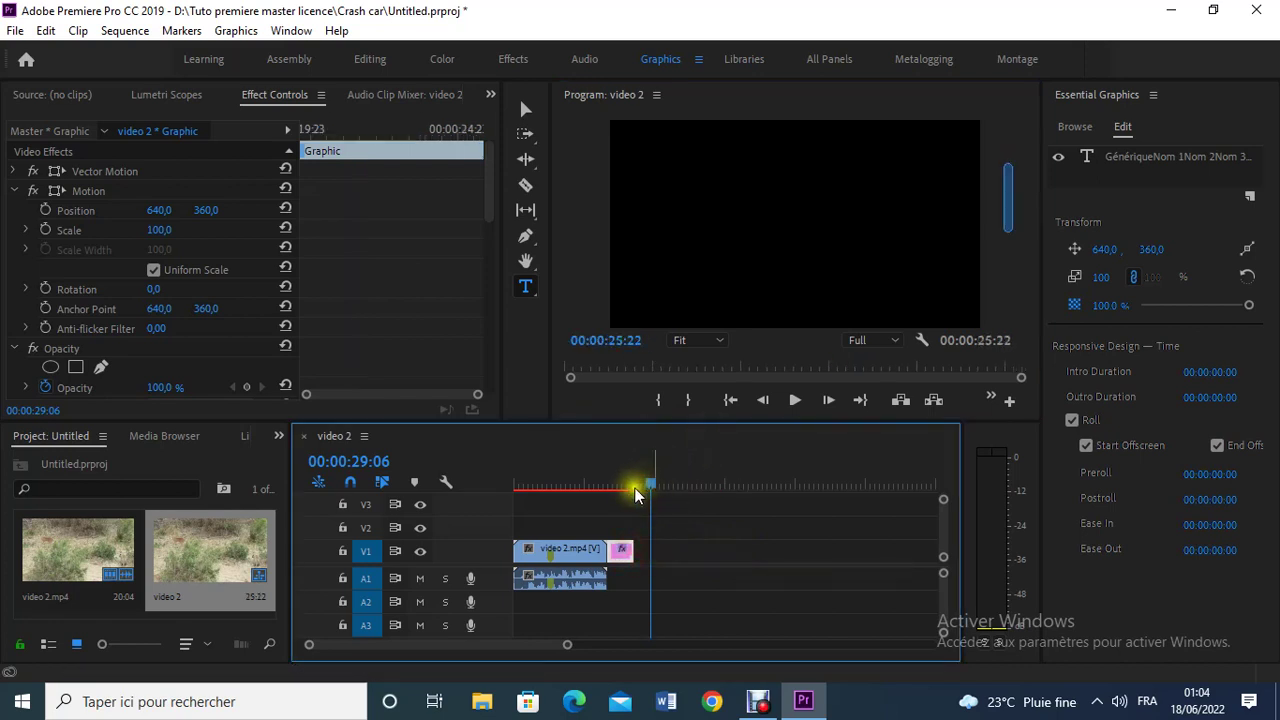
pyautogui.moveTo(651, 486); pyautogui.dragTo(604, 491)
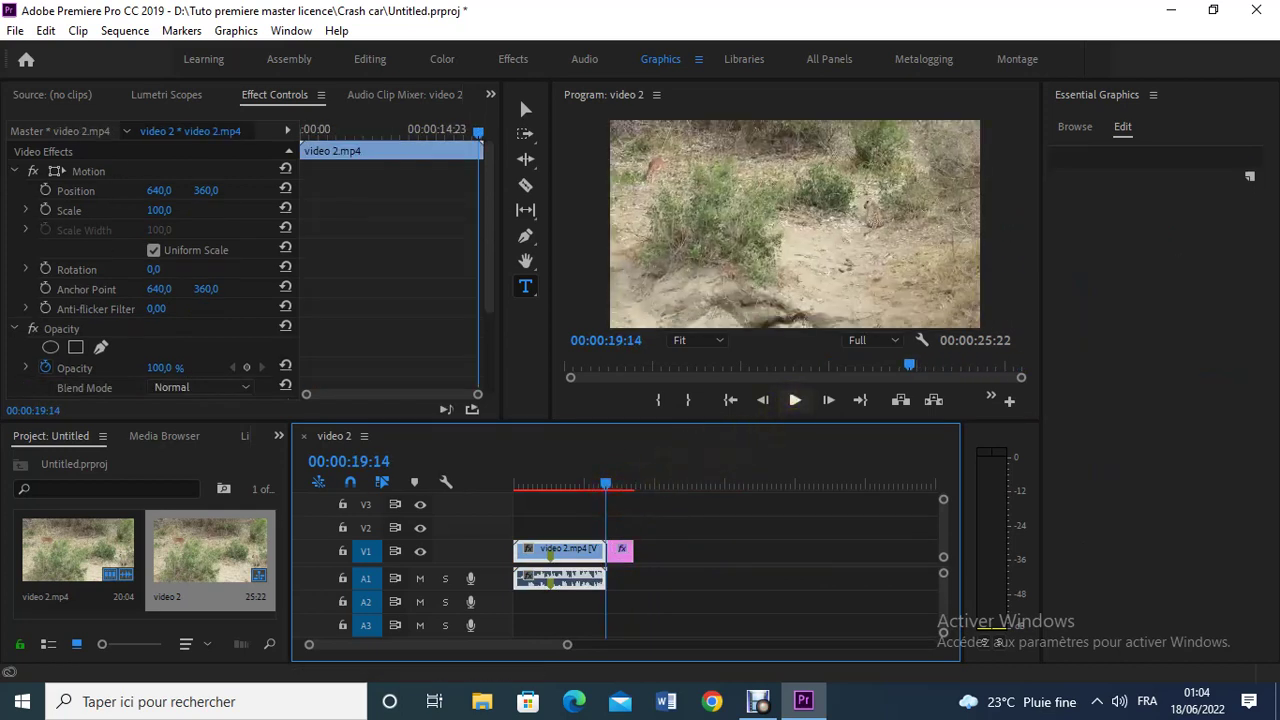
pyautogui.click(792, 400)
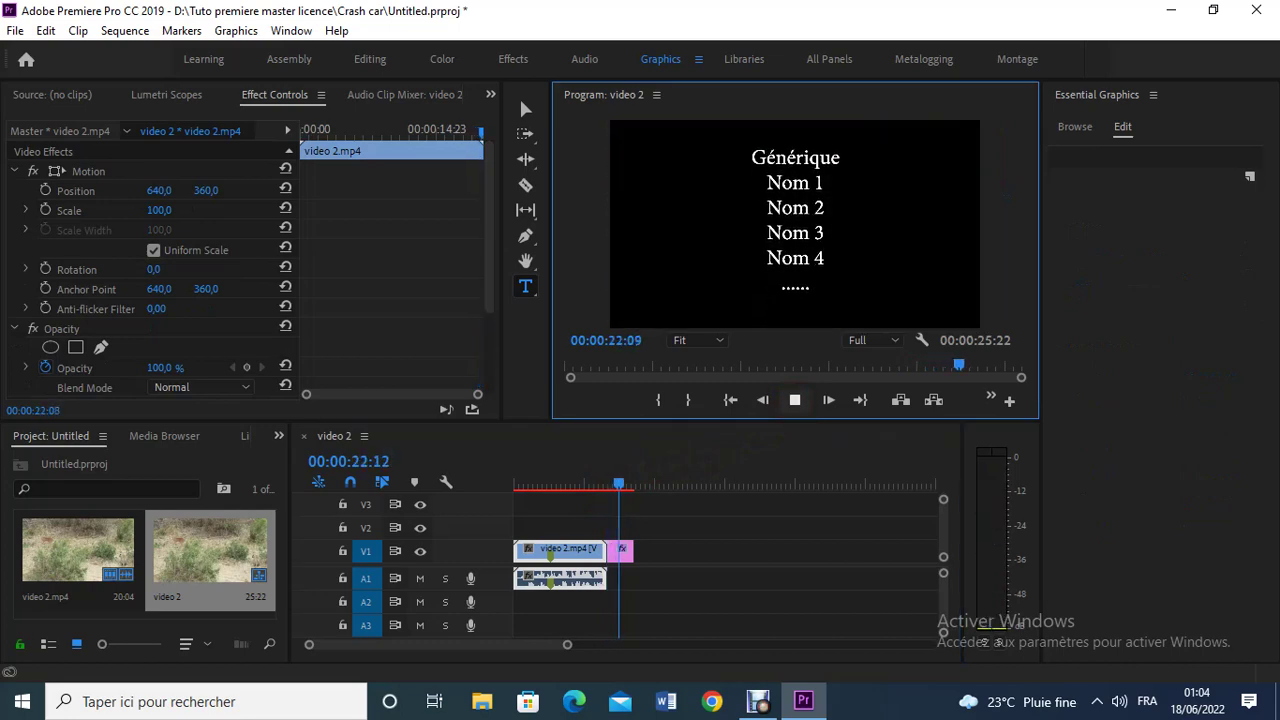
# Step: Shorten the credits graphic on V1 so that it ends at the playhead, at 00:00:22:19
pyautogui.click(625, 551)
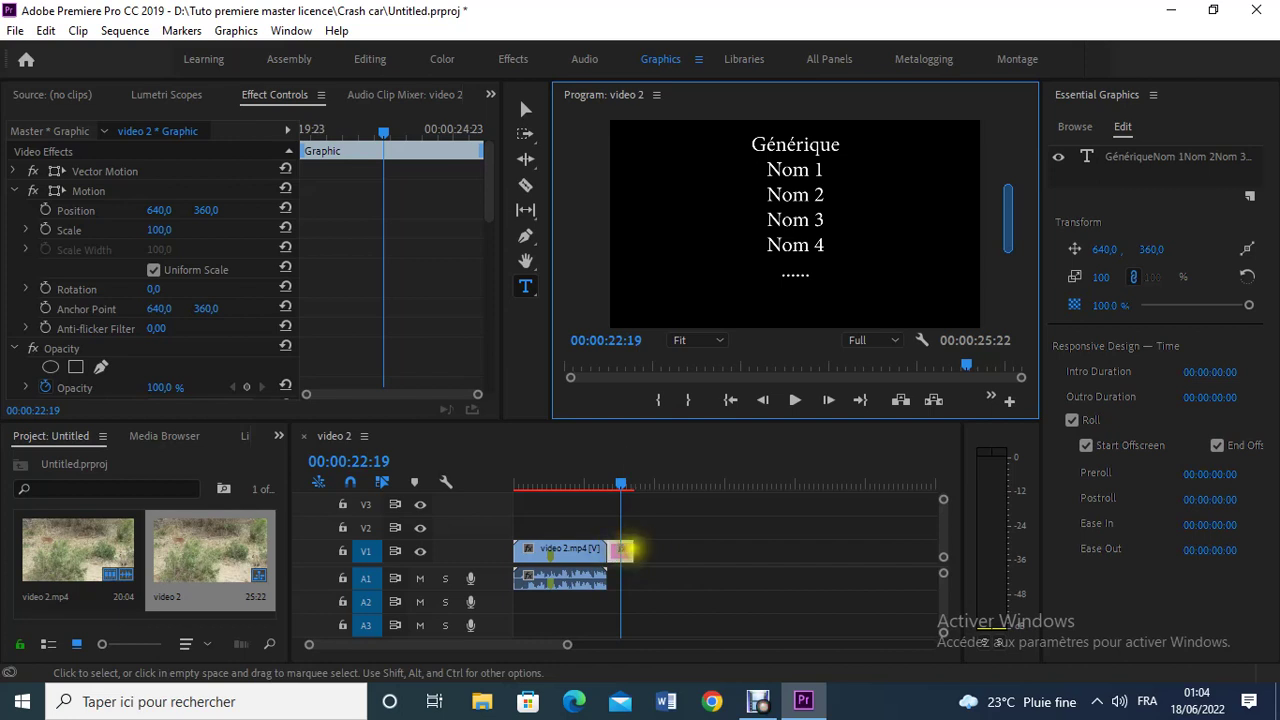
pyautogui.click(621, 549)
pyautogui.moveTo(621, 549); pyautogui.dragTo(622, 550)
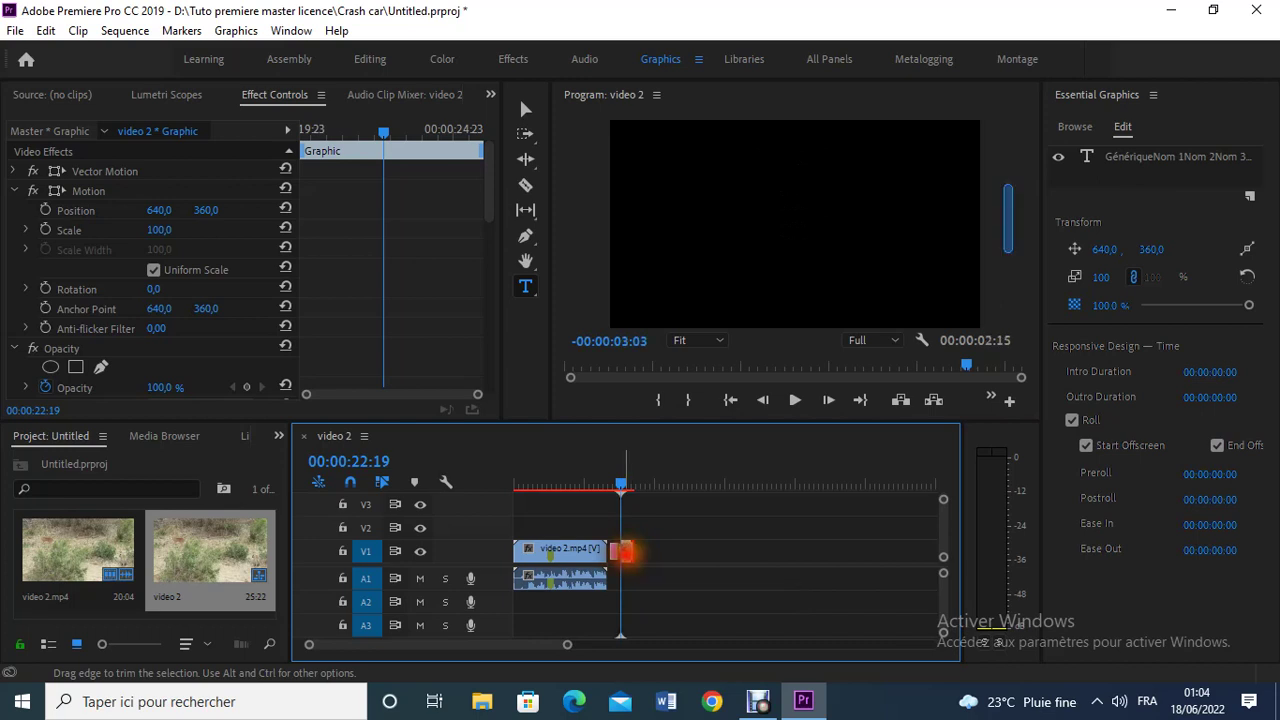
# Step: Preview the shortened credits roll from about 00:00:20:09, and play the sequence from 00:00:12:00
pyautogui.click(615, 481)
pyautogui.moveTo(615, 481); pyautogui.dragTo(612, 490)
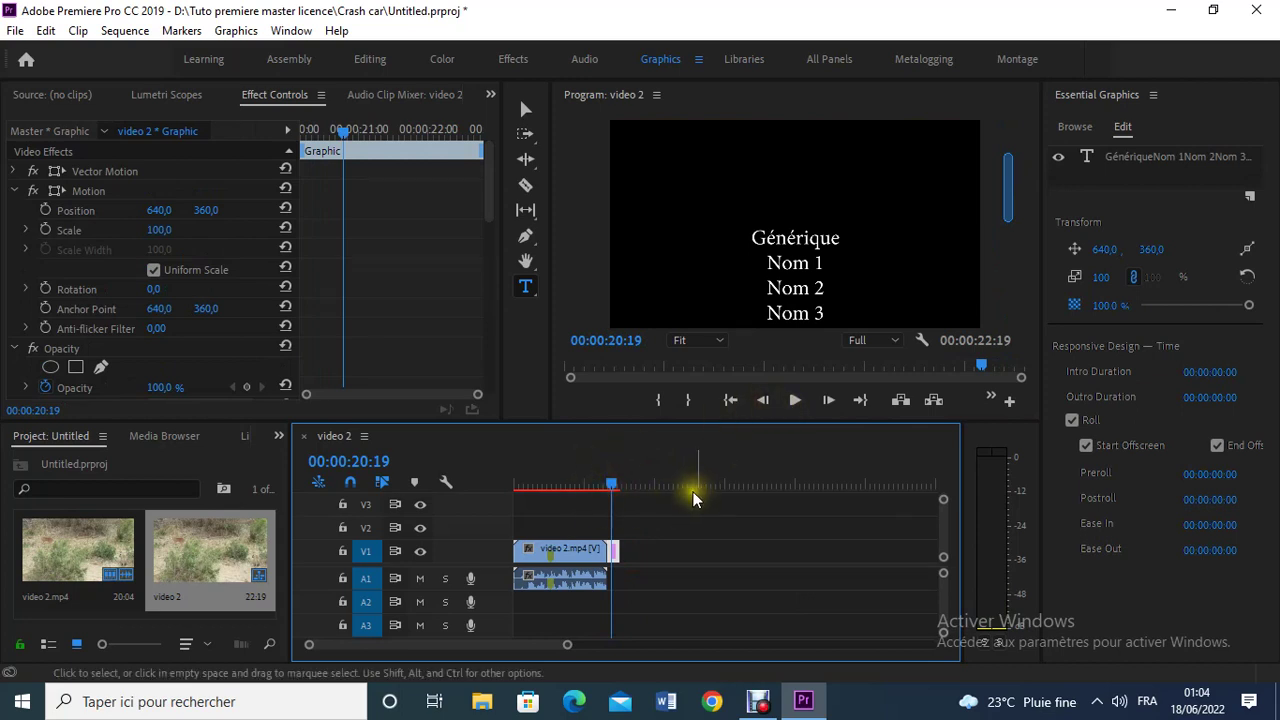
pyautogui.click(609, 484)
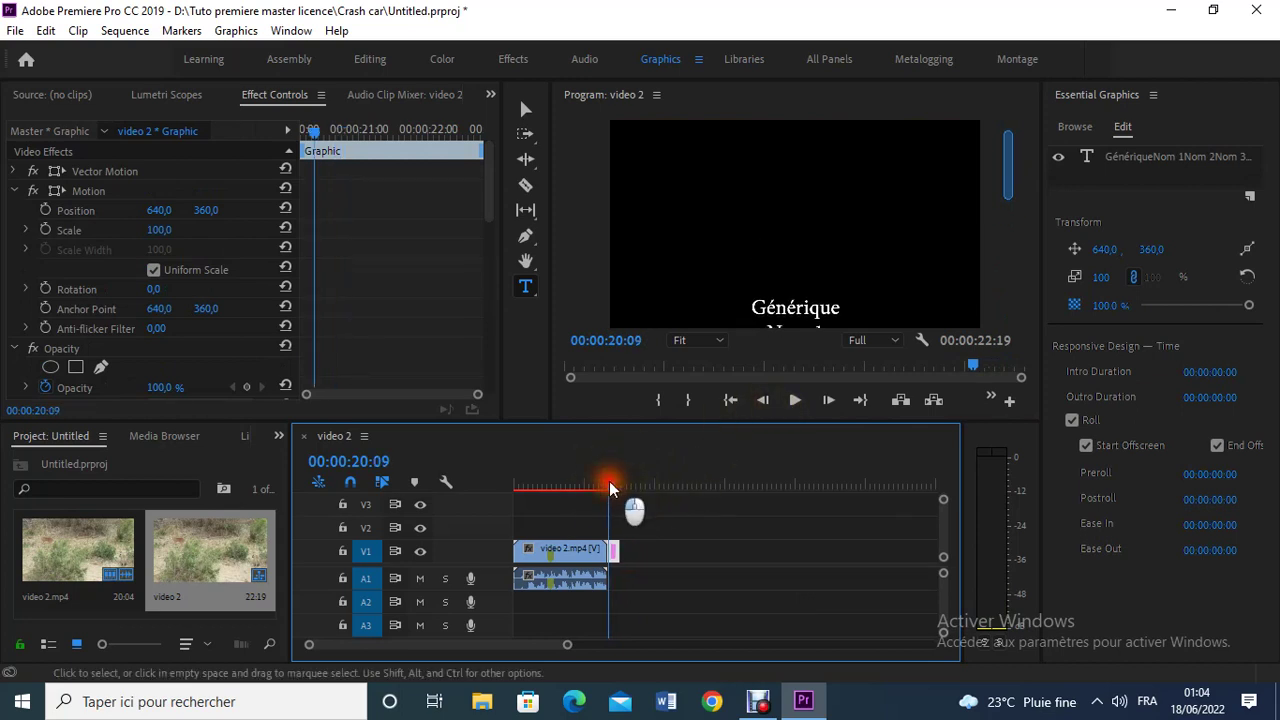
pyautogui.click(794, 400)
pyautogui.click(794, 400)
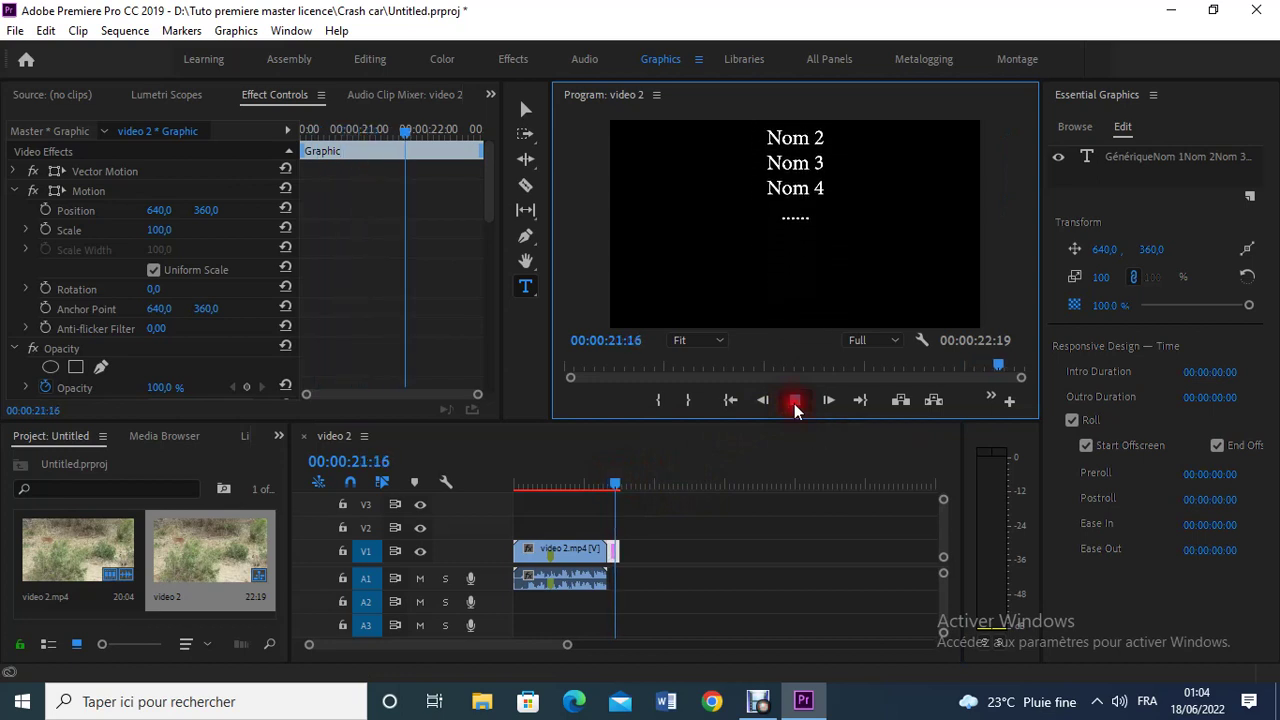
pyautogui.click(568, 484)
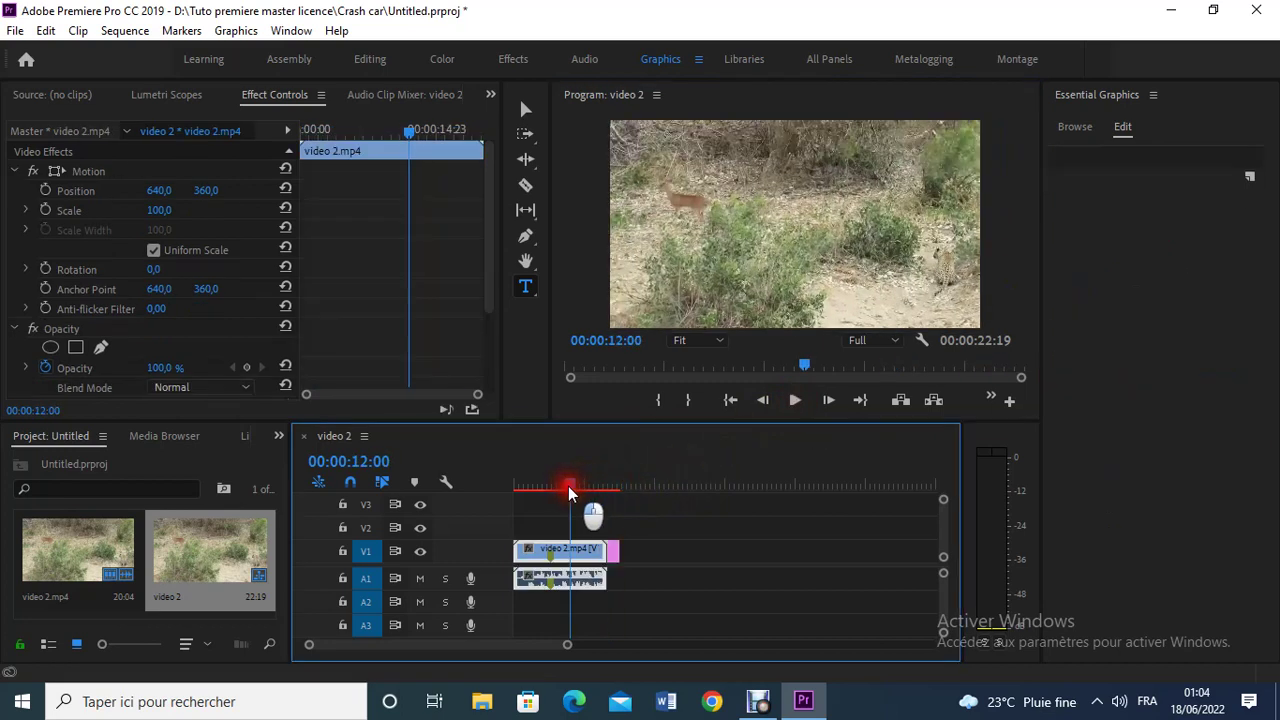
pyautogui.click(800, 404)
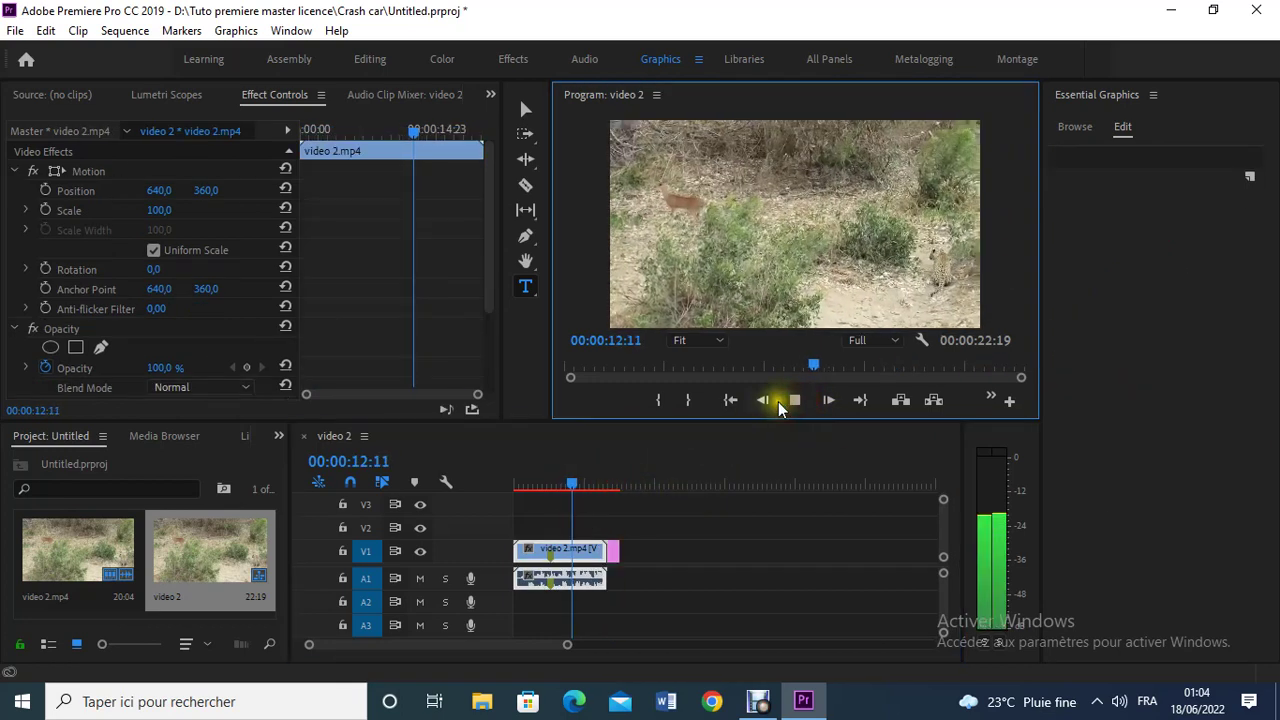